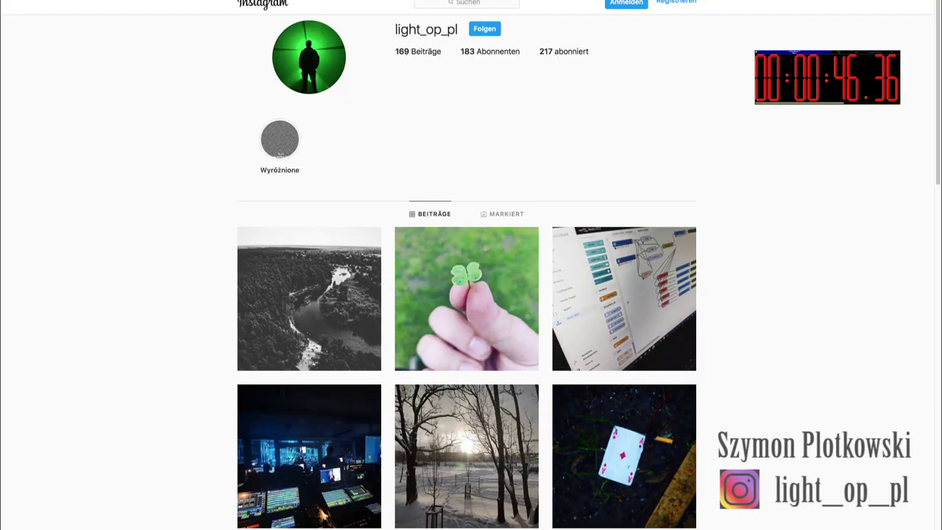
Scroll down the grandMA2 onPC screen to bring the Macro pool into view
{"action": "scroll", "coordinate": [466, 309], "scroll_direction": "down", "scroll_amount": 10}
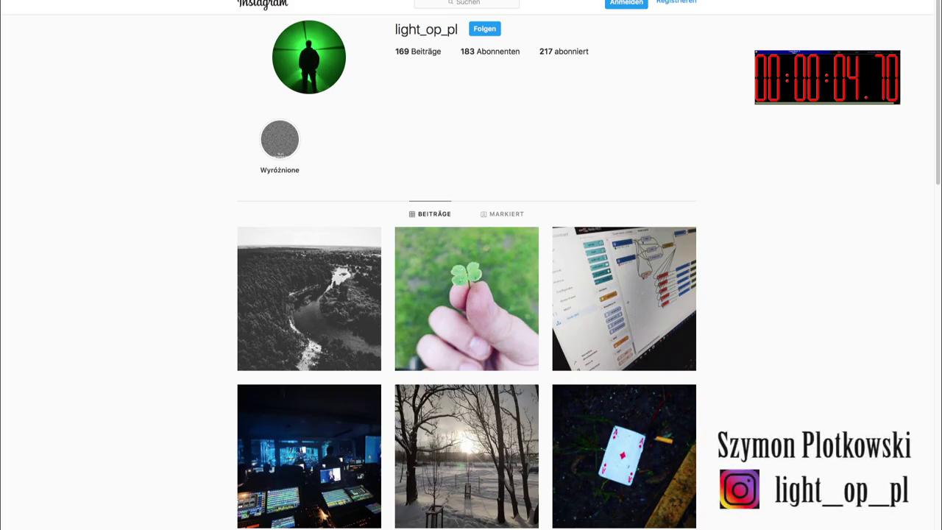
{"action": "scroll", "coordinate": [468, 294], "scroll_direction": "down", "scroll_amount": 9}
{"action": "scroll", "coordinate": [468, 294], "scroll_direction": "down", "scroll_amount": 5}
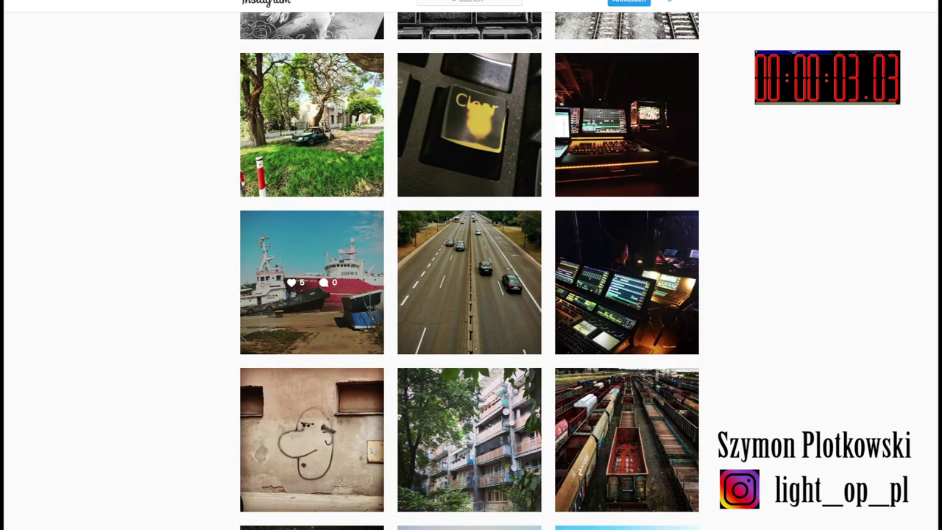
{"action": "scroll", "coordinate": [468, 295], "scroll_direction": "down", "scroll_amount": 5}
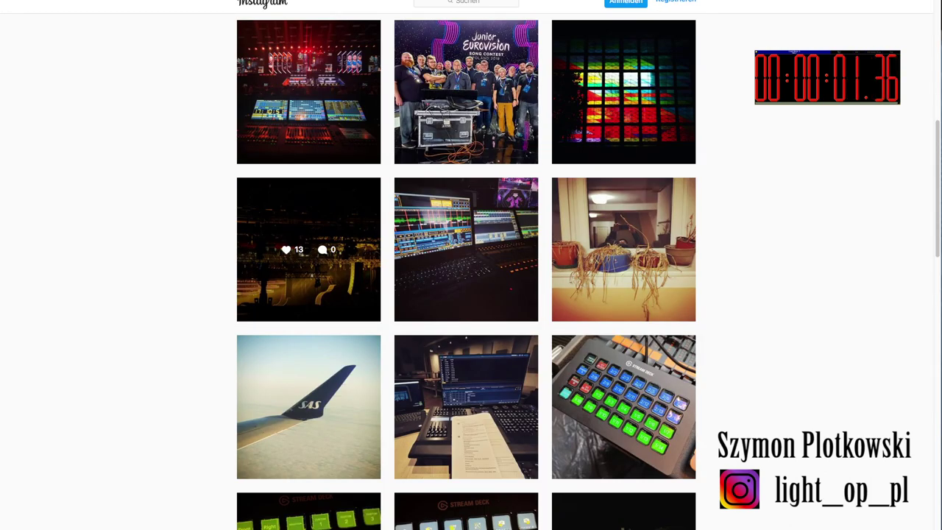
{"action": "scroll", "coordinate": [467, 295], "scroll_direction": "down", "scroll_amount": 5}
{"action": "scroll", "coordinate": [467, 295], "scroll_direction": "down", "scroll_amount": 5}
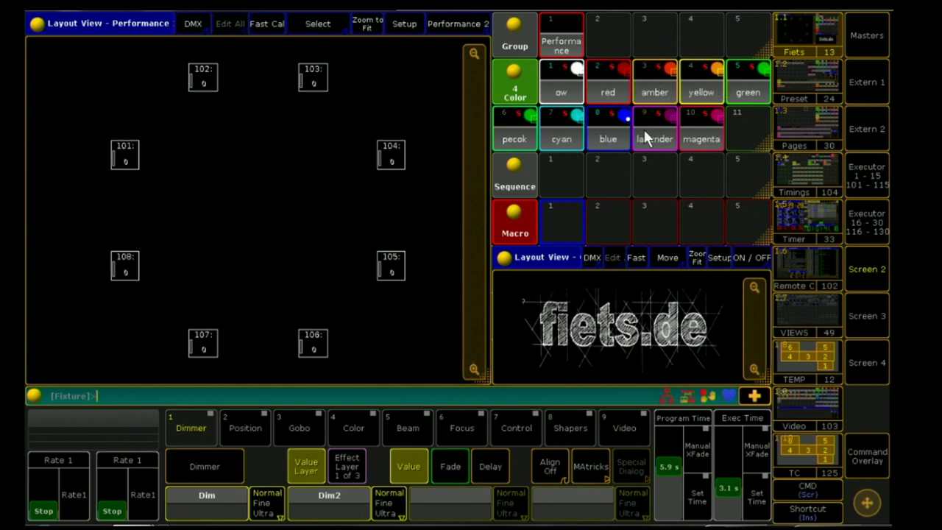
Open macro 1 and add the lines 'Group 1' and 'Blind On'
{"action": "left_click", "coordinate": [559, 233]}
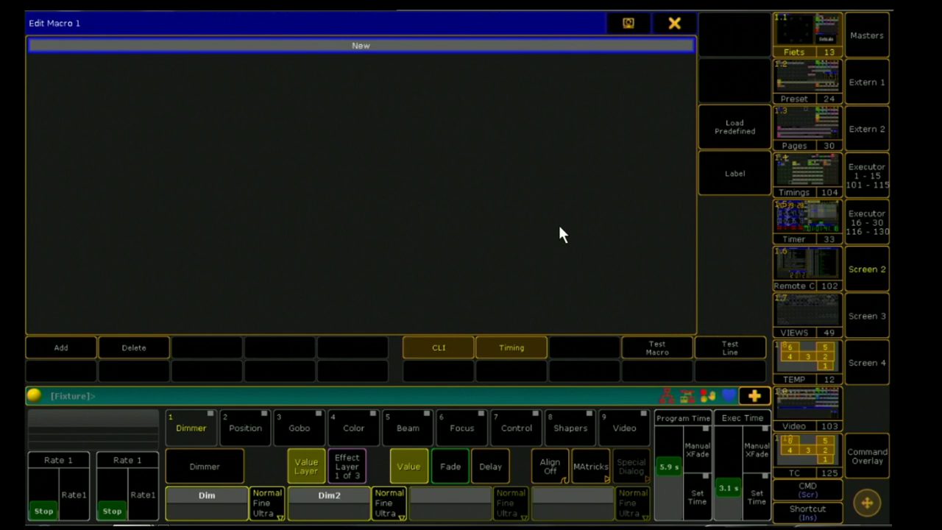
{"action": "left_click", "coordinate": [443, 49]}
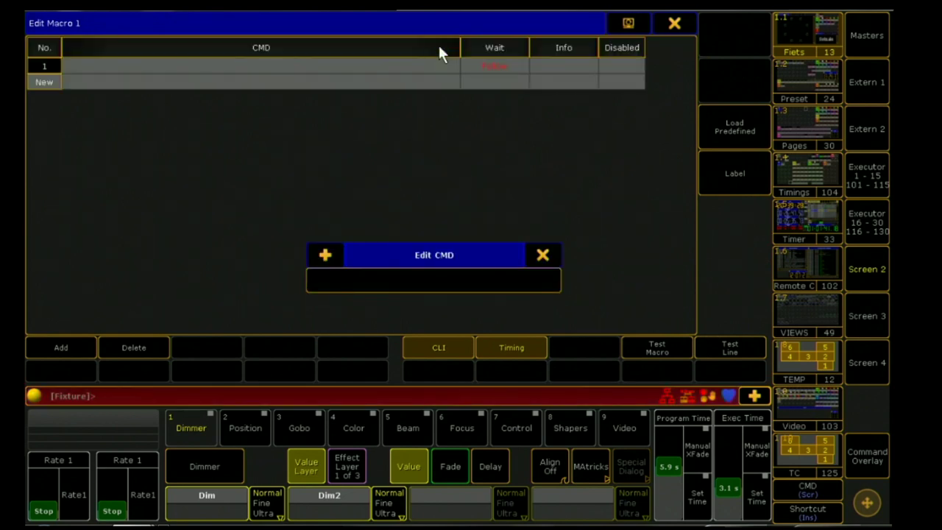
{"action": "type", "text": "group 1"}
{"action": "key", "text": "Return"}
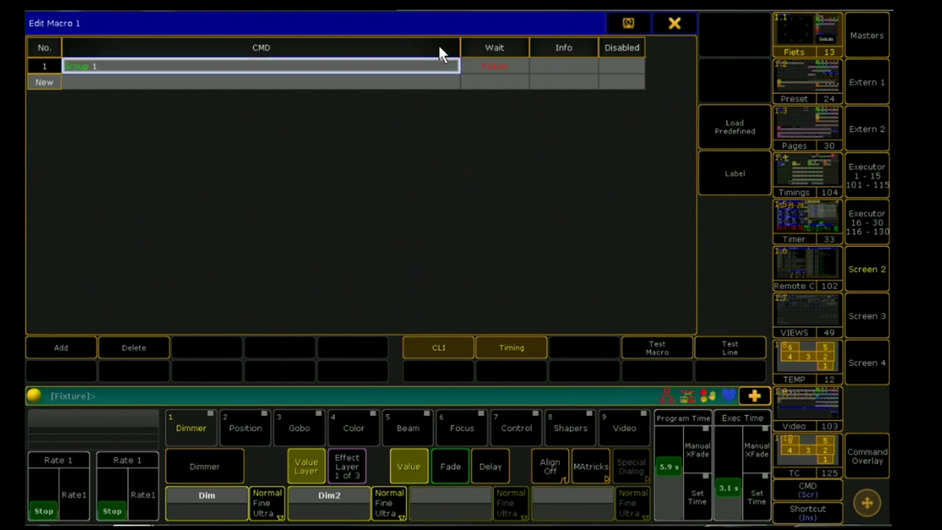
{"action": "left_click", "coordinate": [366, 83]}
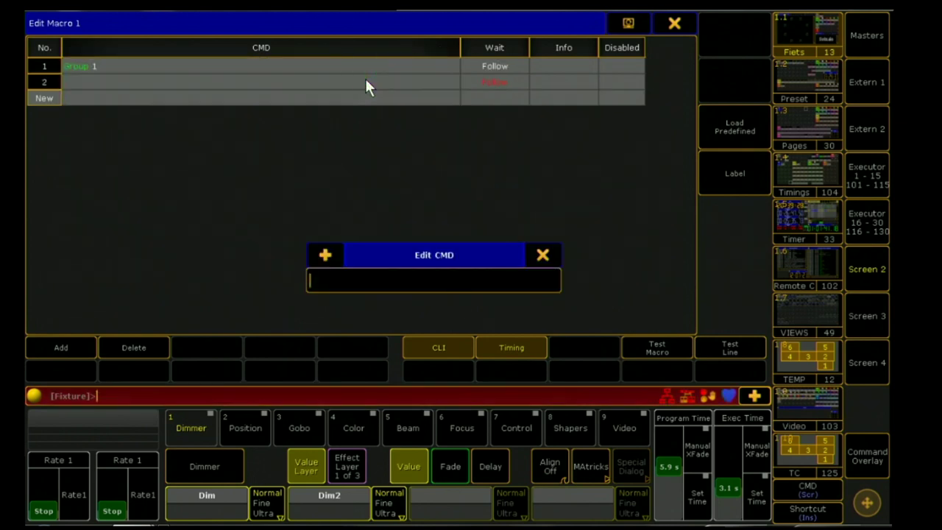
{"action": "type", "text": "Blind on"}
{"action": "key", "text": "Return"}
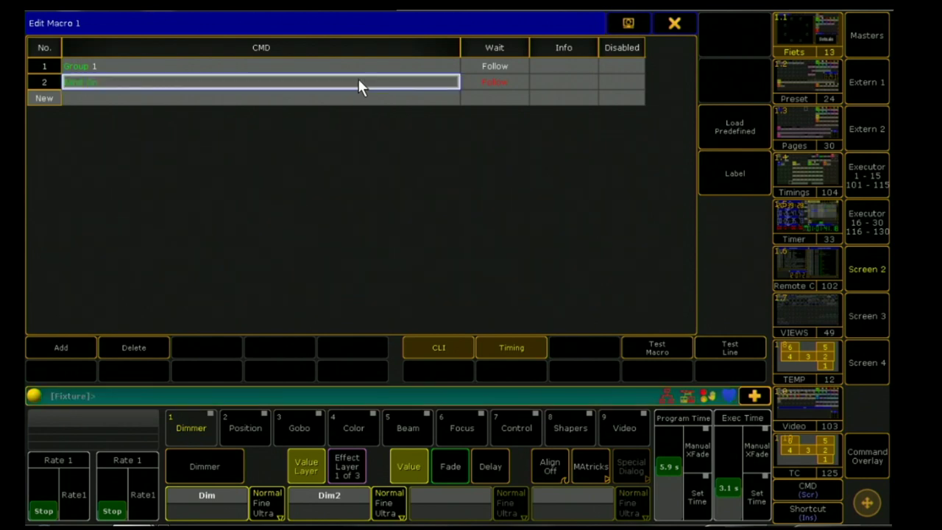
Add the lines 'At 100' and 'At Preset 4.2', then close the macro editor
{"action": "left_click", "coordinate": [304, 96]}
{"action": "type", "text": "A"}
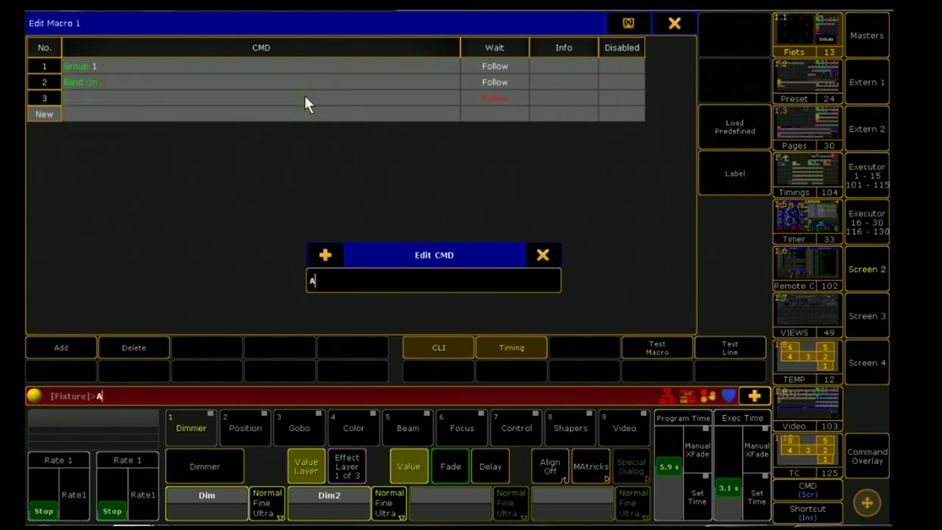
{"action": "type", "text": "t 100"}
{"action": "key", "text": "Return"}
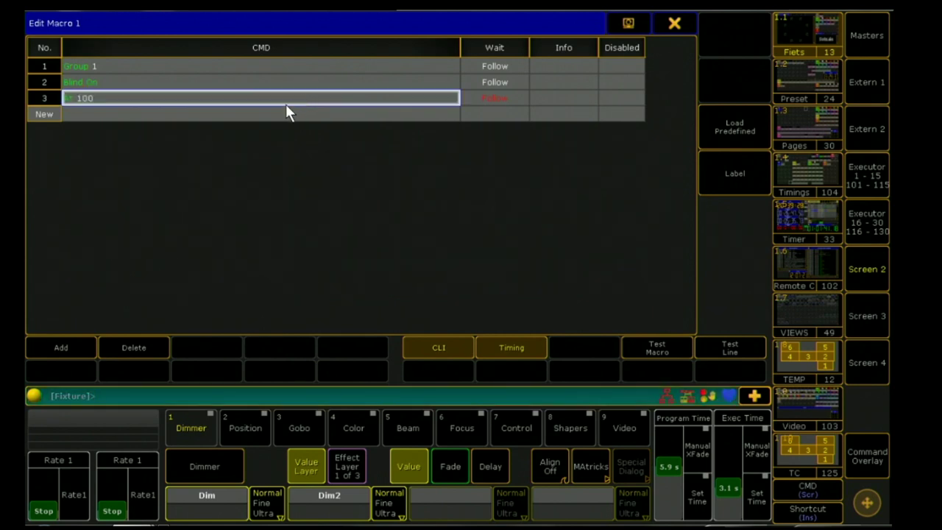
{"action": "left_click", "coordinate": [282, 112]}
{"action": "type", "text": "A"}
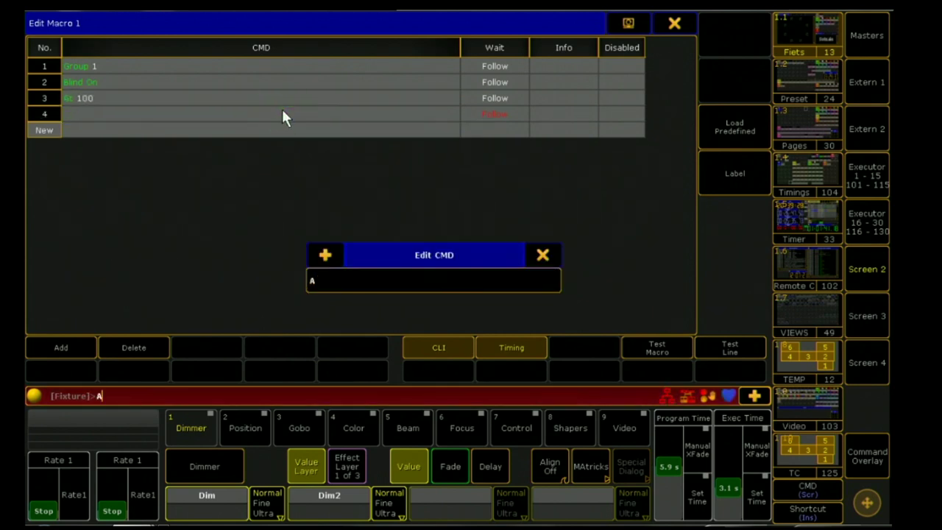
{"action": "type", "text": "t Preset 4"}
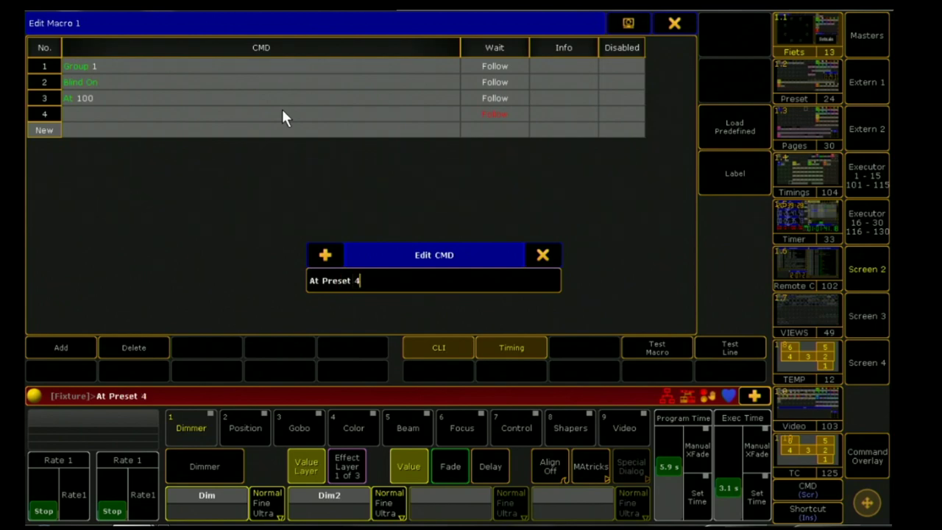
{"action": "type", "text": ".2"}
{"action": "key", "text": "Return"}
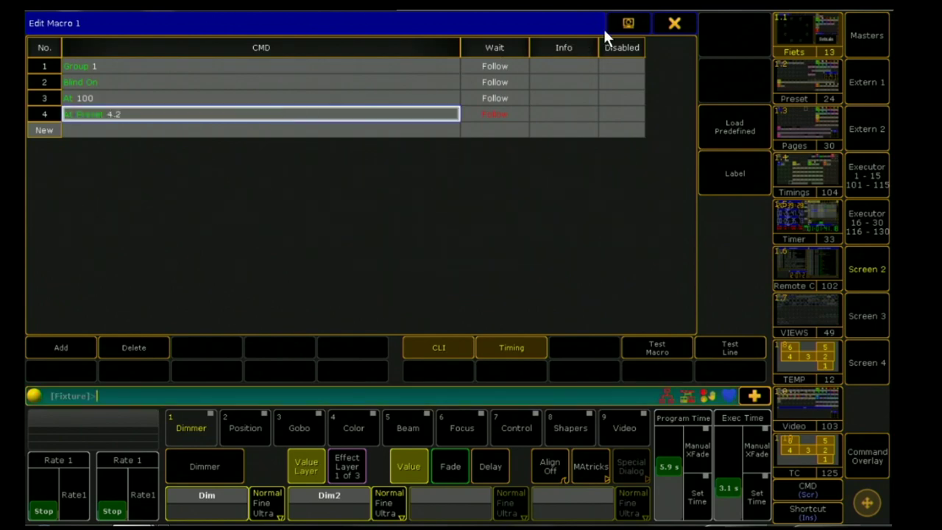
{"action": "left_click", "coordinate": [671, 24]}
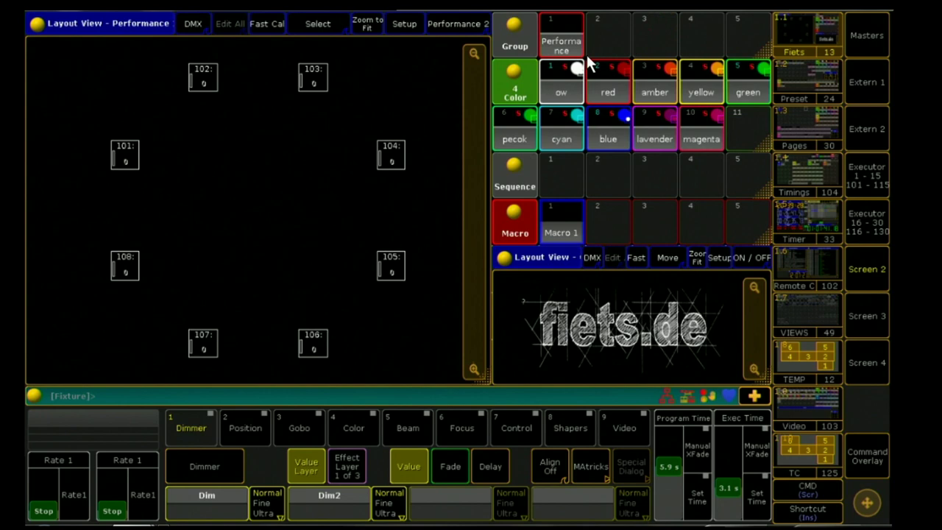
Reopen macro 1 and add 'Store Sequence 1 Cue 1' and 'At Preset 4.4' as lines 5–6
{"action": "left_click", "coordinate": [559, 225]}
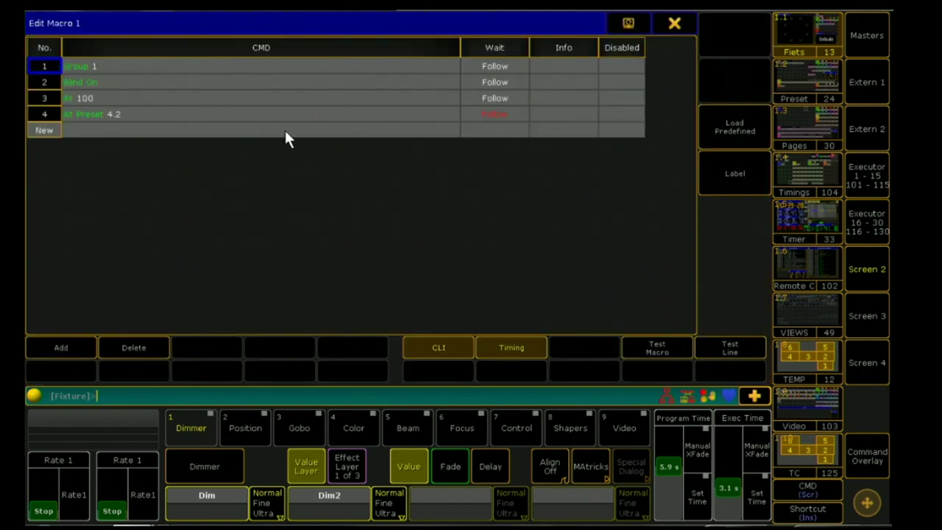
{"action": "left_click", "coordinate": [285, 137]}
{"action": "type", "text": "Store "}
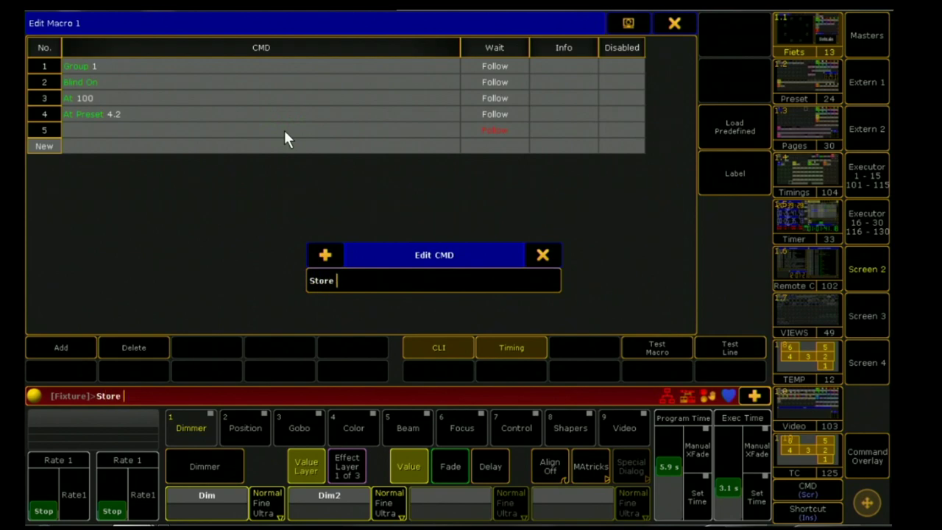
{"action": "type", "text": "Sequence 1"}
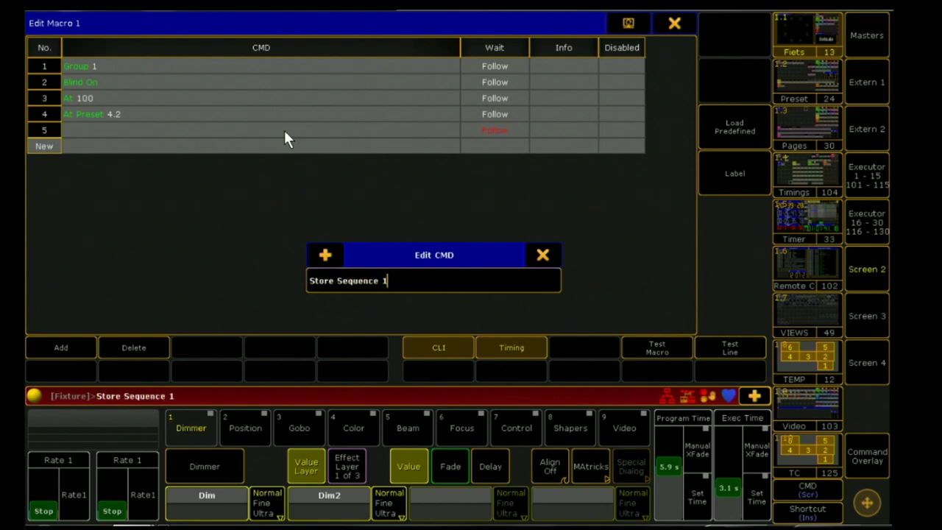
{"action": "type", "text": " cue 1"}
{"action": "key", "text": "Return"}
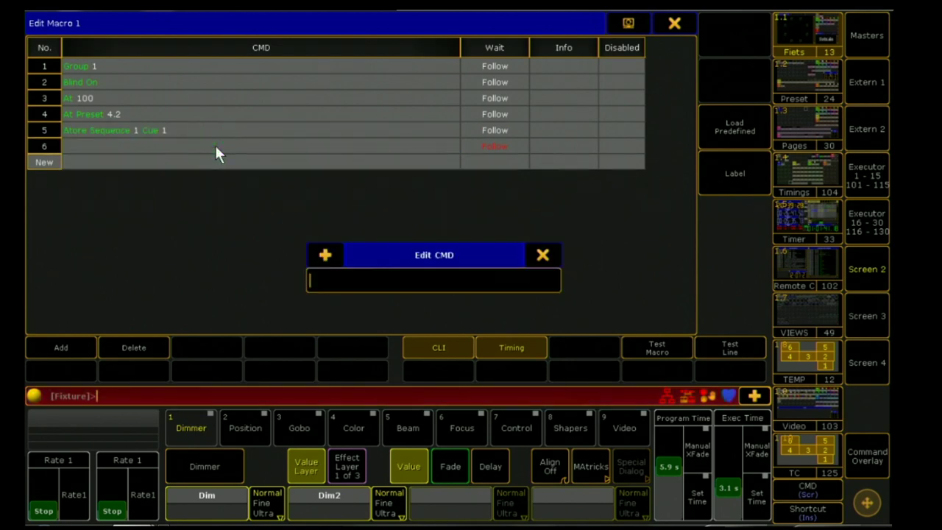
{"action": "type", "text": "At Preset"}
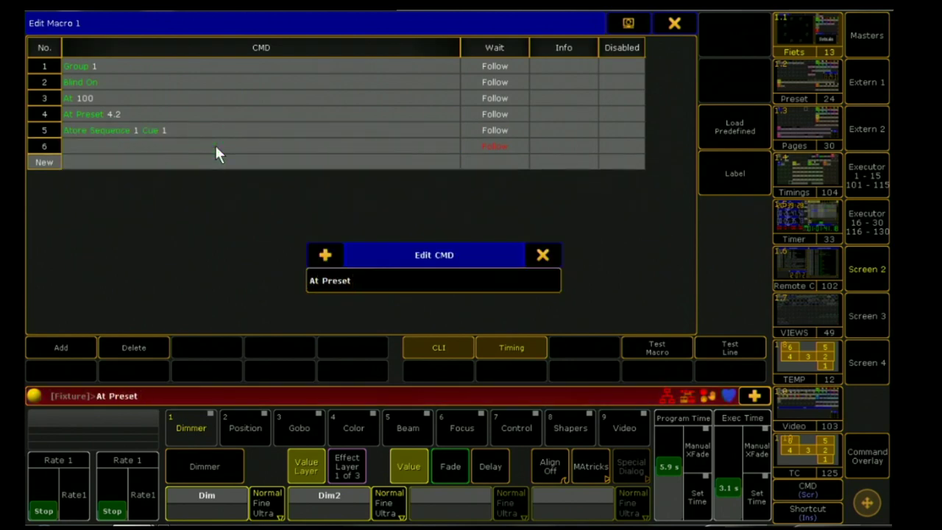
{"action": "type", "text": " 4.4"}
{"action": "key", "text": "Return"}
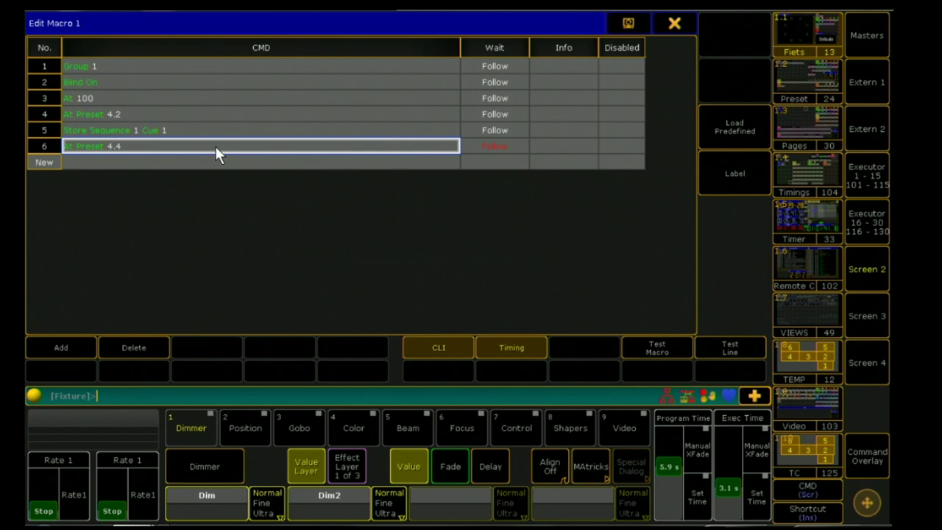
Add lines 7–9: Store Sequence 1 Cue 2, At Preset 4.8, Store Sequence 1 Cue 3
{"action": "left_click", "coordinate": [213, 160]}
{"action": "type", "text": "Store "}
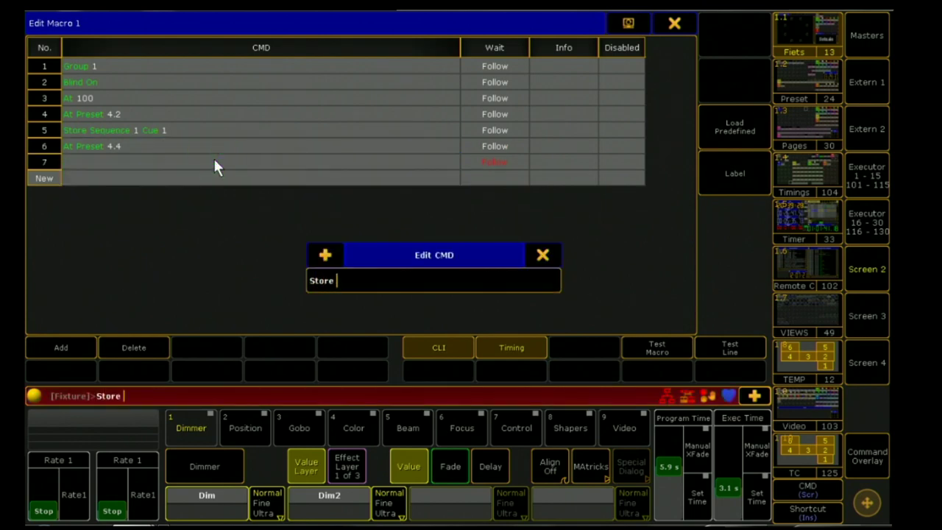
{"action": "type", "text": "Sequence 1 cue 2"}
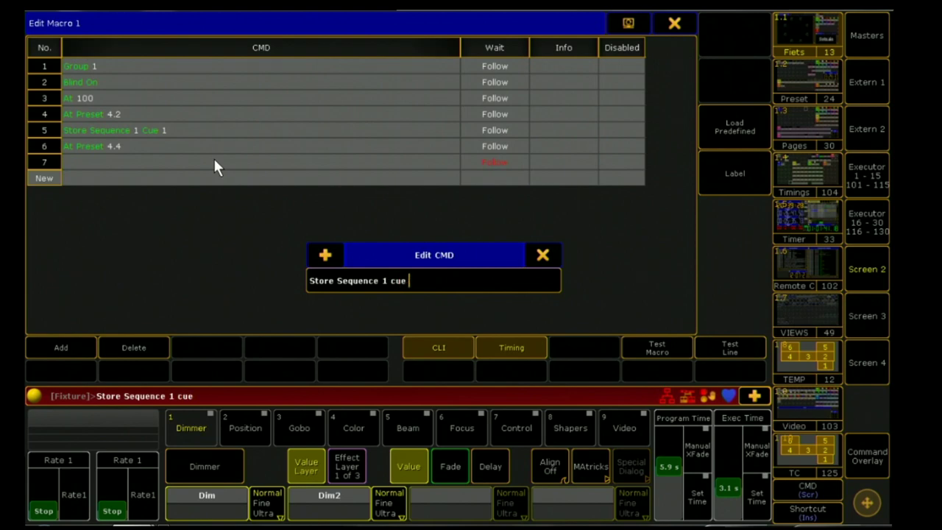
{"action": "key", "text": "Return"}
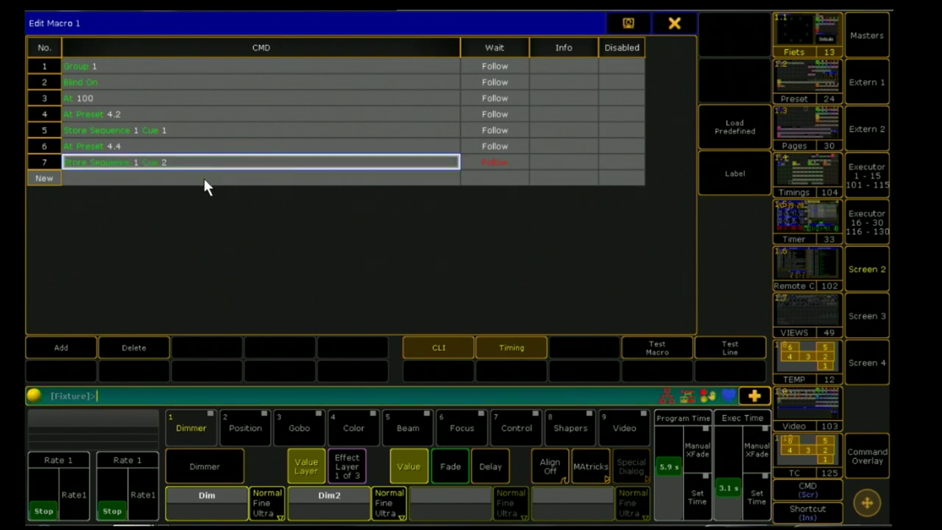
{"action": "left_click", "coordinate": [203, 178]}
{"action": "type", "text": "At"}
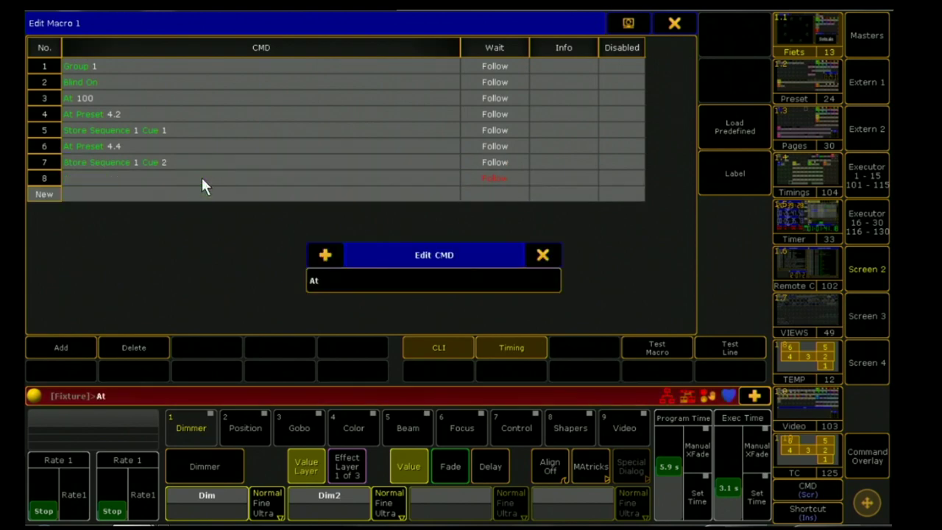
{"action": "type", "text": " Preset 4.8"}
{"action": "key", "text": "Return"}
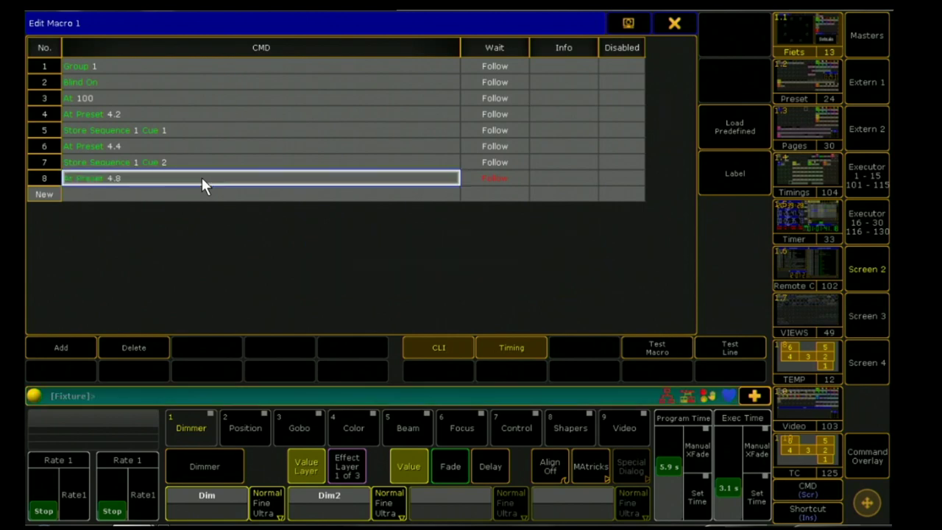
{"action": "left_click", "coordinate": [199, 191]}
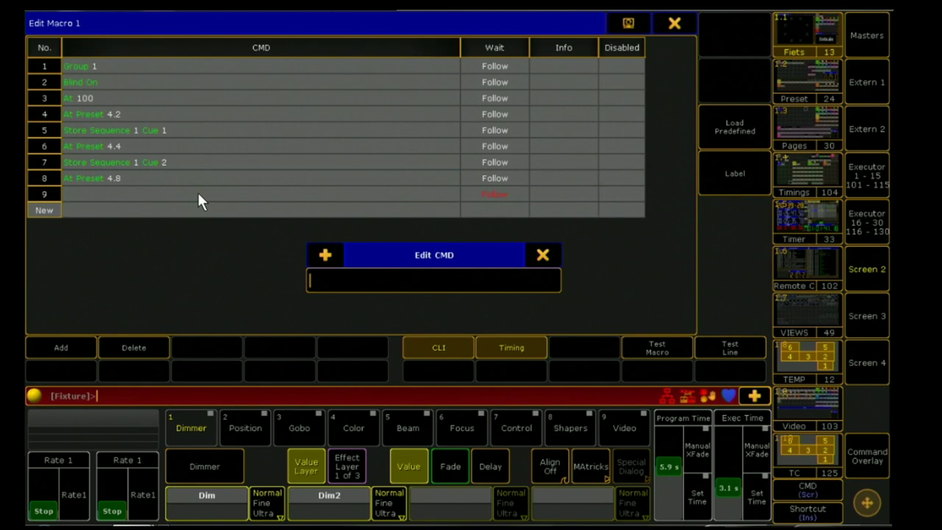
{"action": "type", "text": "Store Seque"}
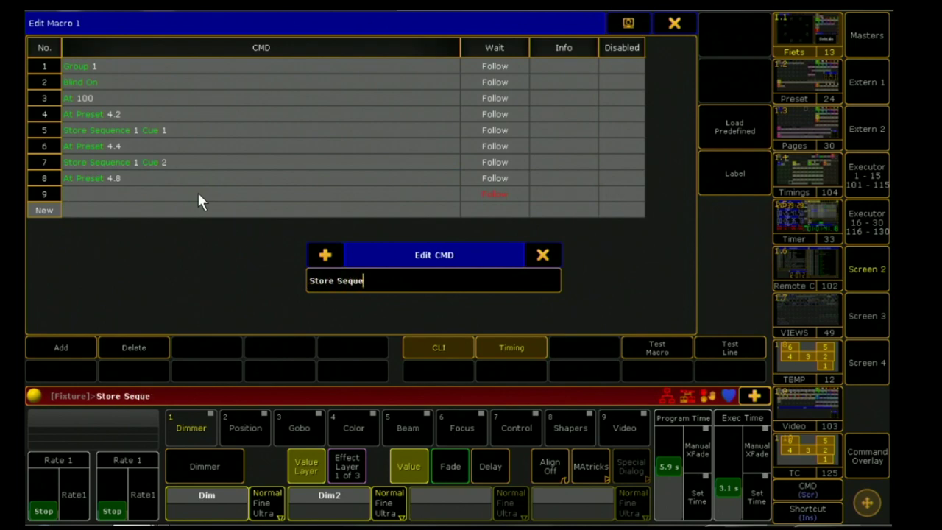
{"action": "type", "text": "nce 1 cue 3"}
{"action": "key", "text": "Return"}
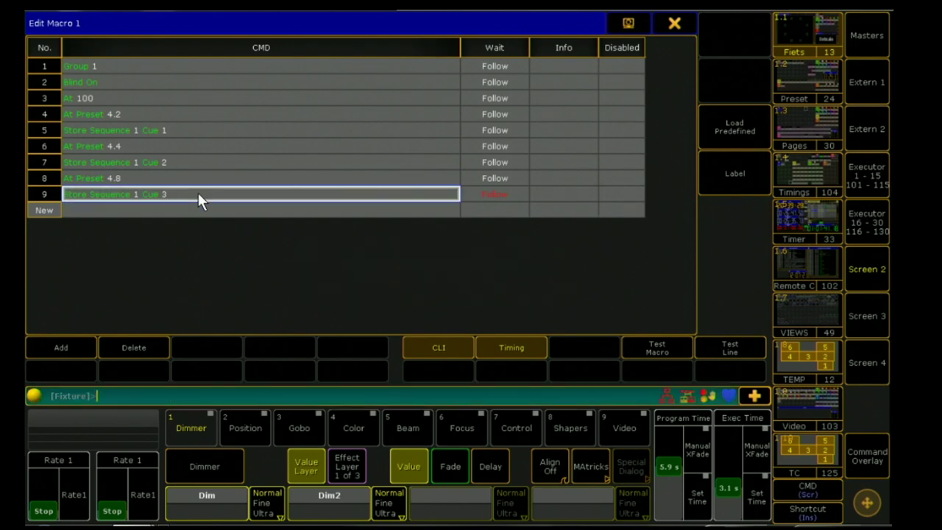
Finish with lines ClearAll, Blind Off and 'Assign Sequence 1 Cue 1 Thru 3 /trigtime=1'
{"action": "left_click", "coordinate": [191, 210]}
{"action": "type", "text": "ClearAll"}
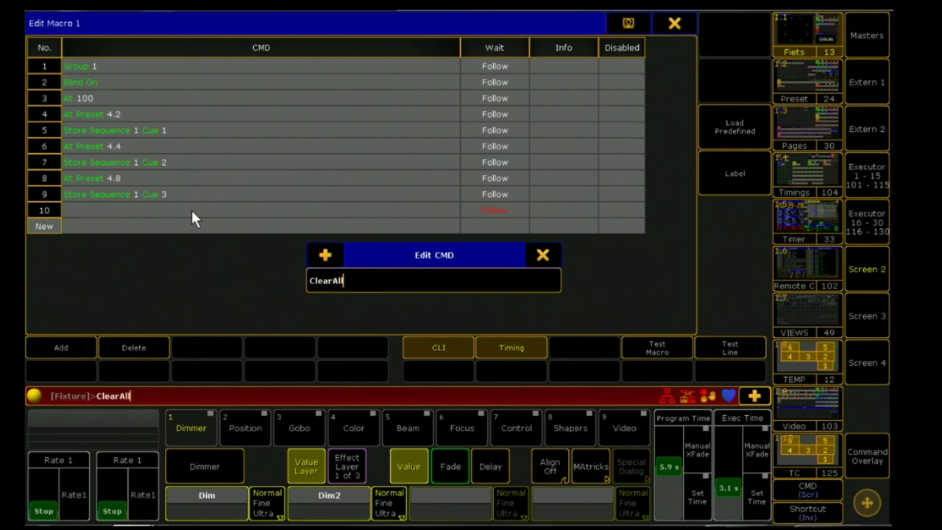
{"action": "key", "text": "Return"}
{"action": "left_click", "coordinate": [182, 221]}
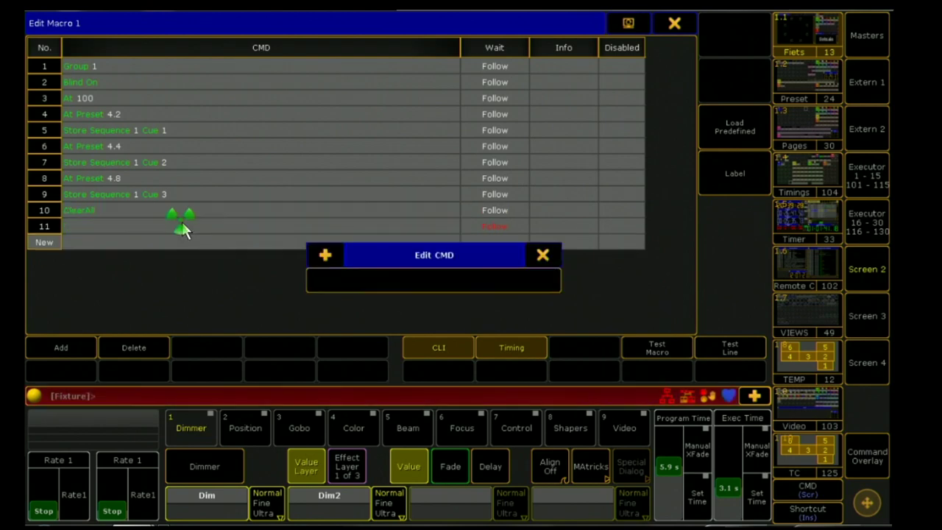
{"action": "type", "text": "Blind off"}
{"action": "key", "text": "Return"}
{"action": "left_click", "coordinate": [174, 242]}
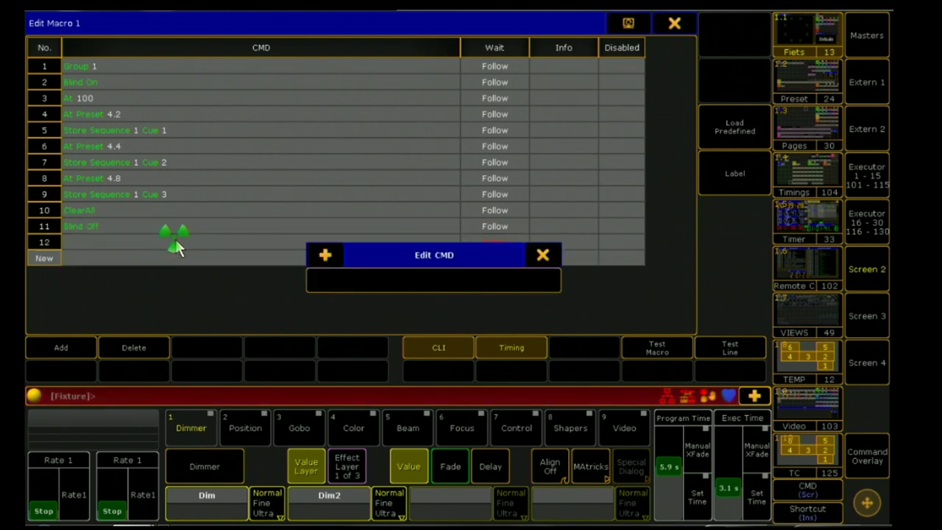
{"action": "type", "text": "Assign Se"}
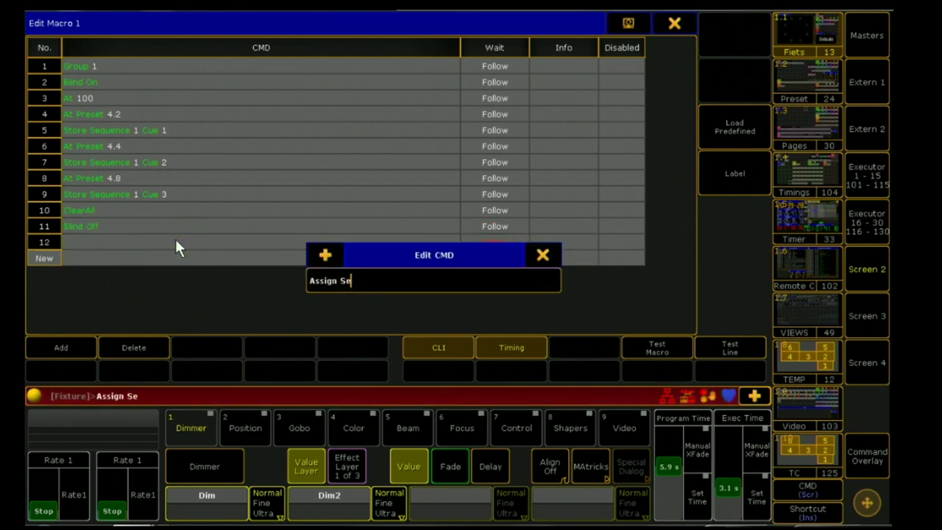
{"action": "type", "text": "quence 1 cue 1 t"}
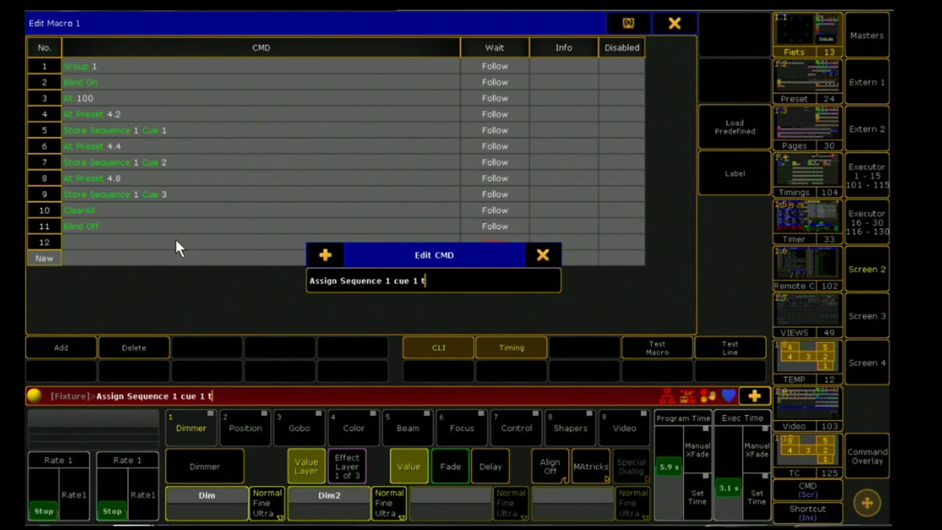
{"action": "type", "text": "hru 3 /tri"}
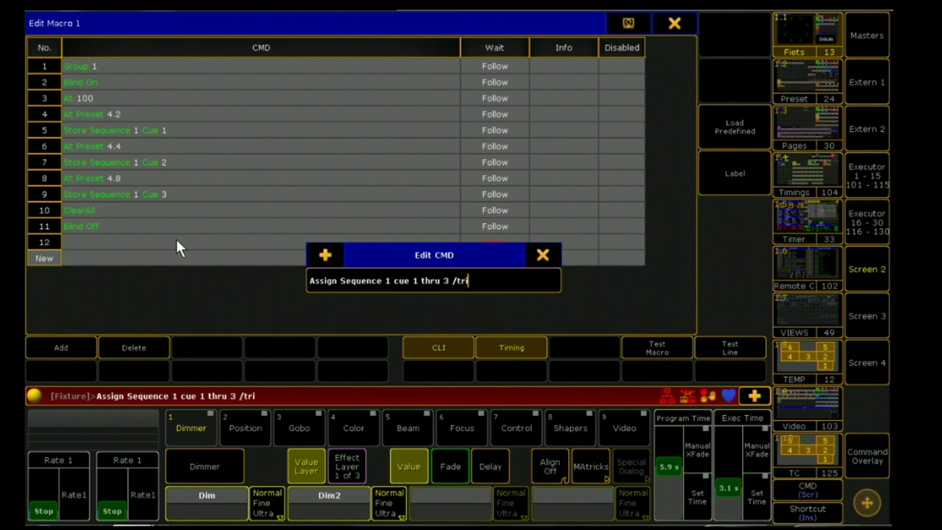
{"action": "type", "text": "gtime=1"}
{"action": "key", "text": "Return"}
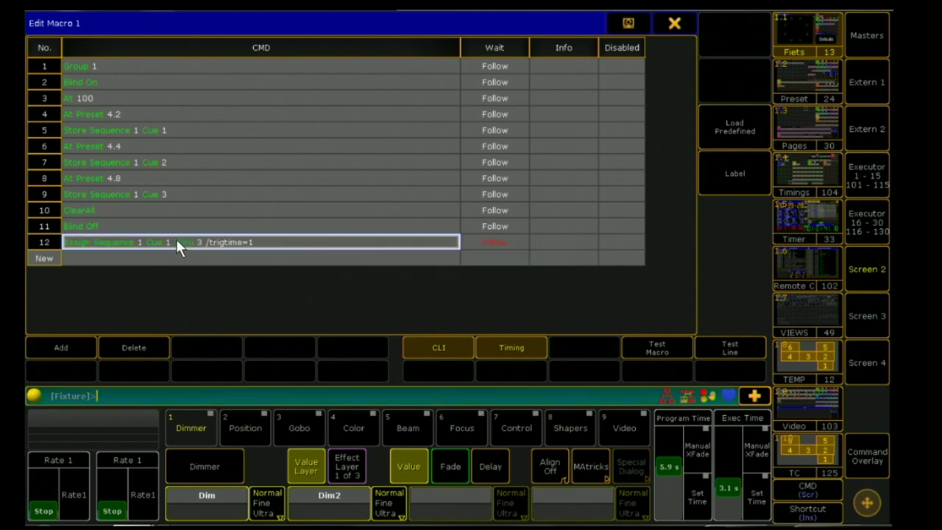
Close the macro editor and use Label to name Macro 1 'Test Macro'
{"action": "left_click", "coordinate": [674, 27]}
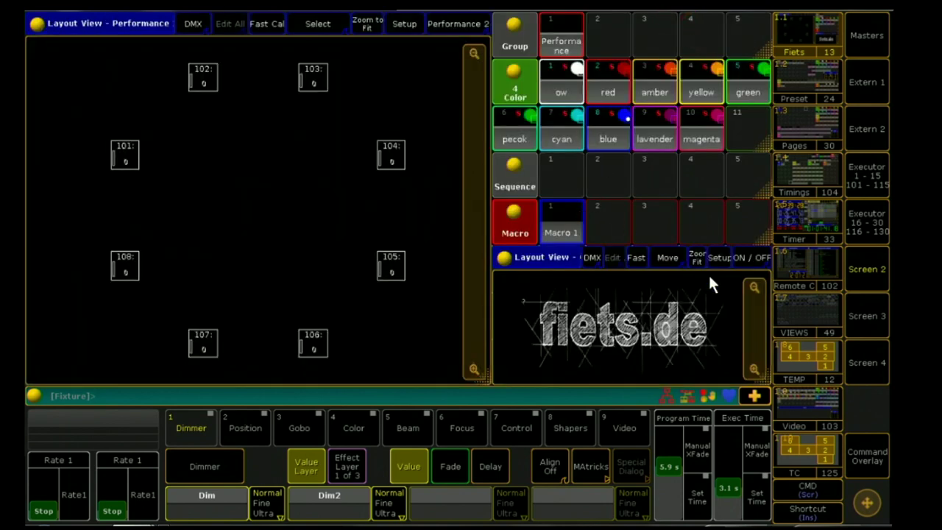
{"action": "left_click", "coordinate": [866, 455]}
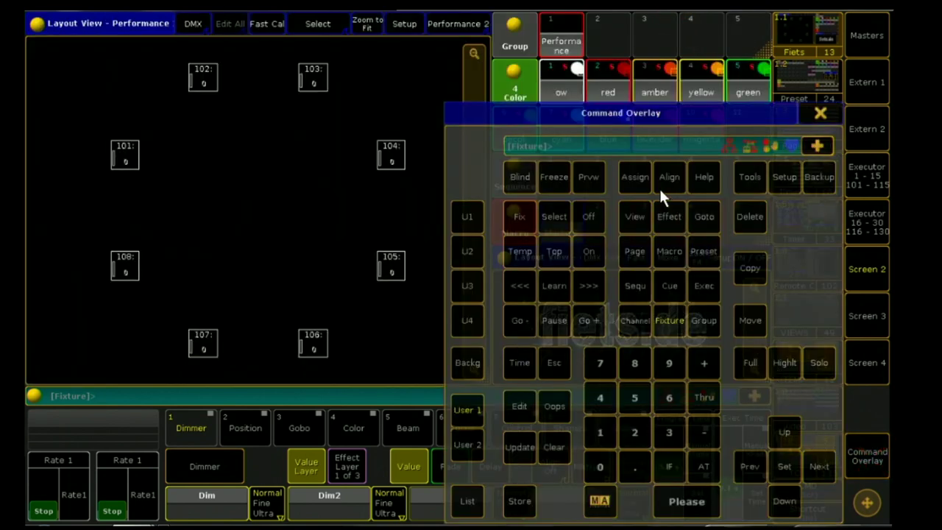
{"action": "left_click", "coordinate": [639, 174]}
{"action": "left_click", "coordinate": [638, 174]}
{"action": "left_click", "coordinate": [820, 113]}
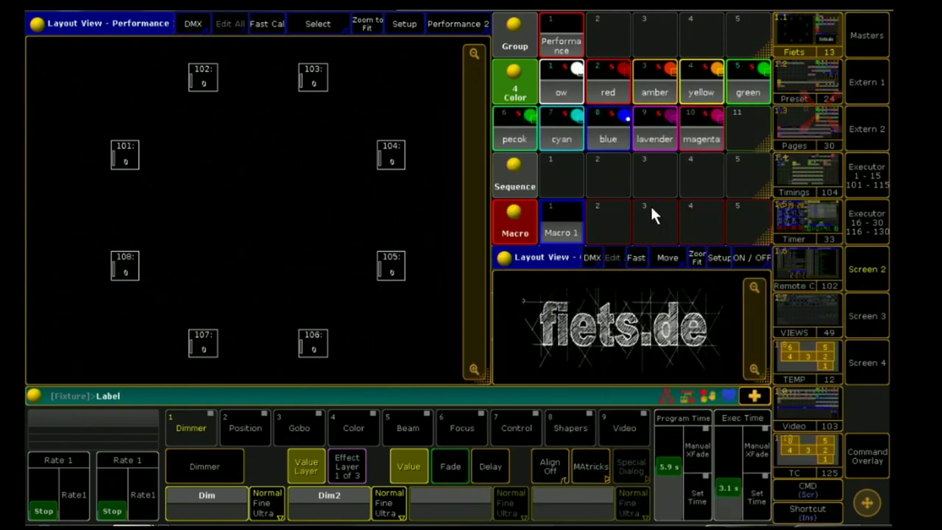
{"action": "left_click", "coordinate": [567, 227]}
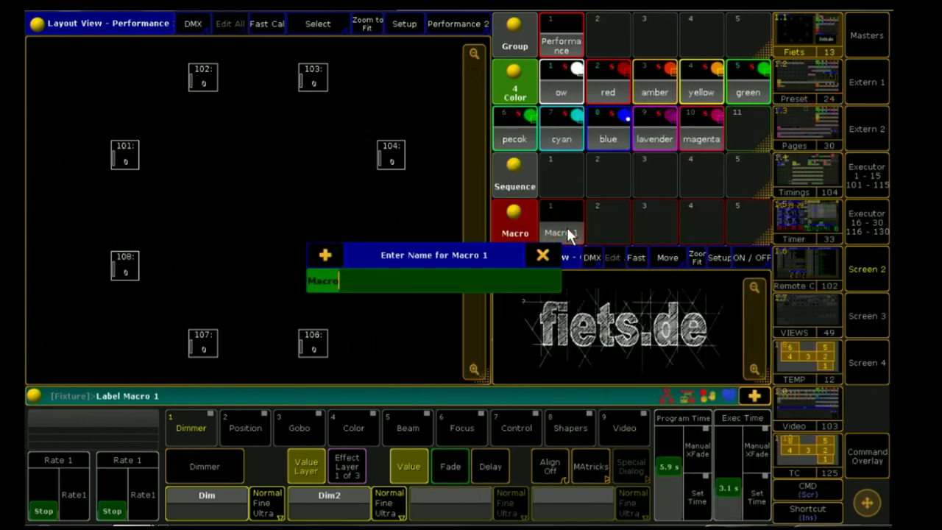
{"action": "type", "text": "Test Macro"}
{"action": "key", "text": "Return"}
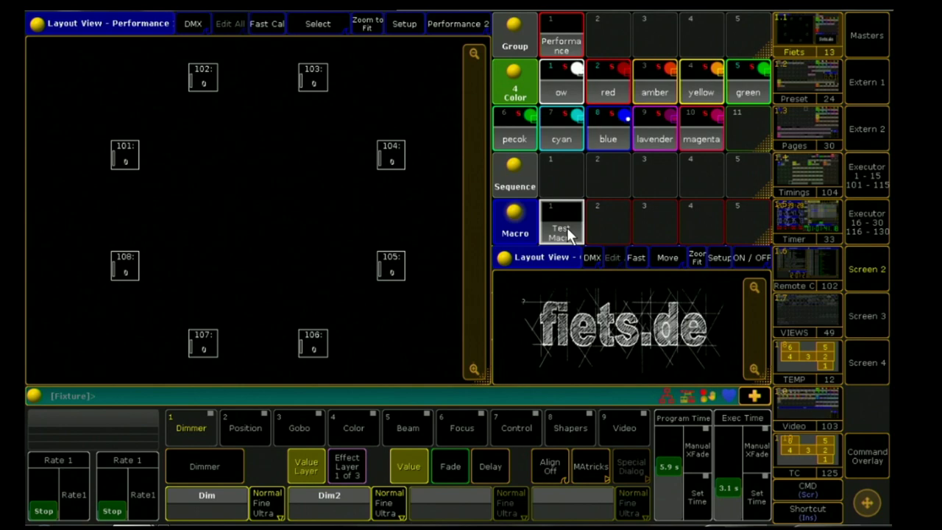
Run Test Macro to build Sequence 1, then start it with 'go sequence 1'
{"action": "left_click", "coordinate": [566, 227]}
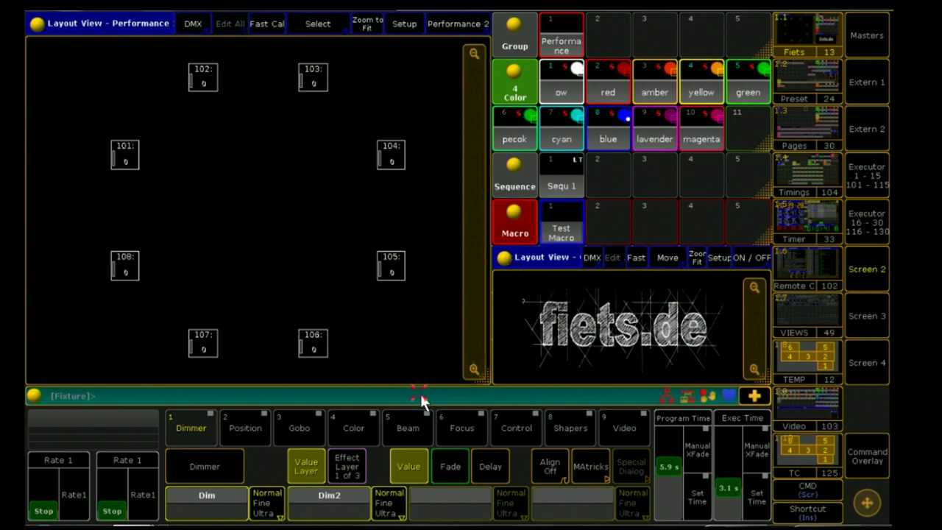
{"action": "type", "text": "go sequence 1"}
{"action": "key", "text": "Return"}
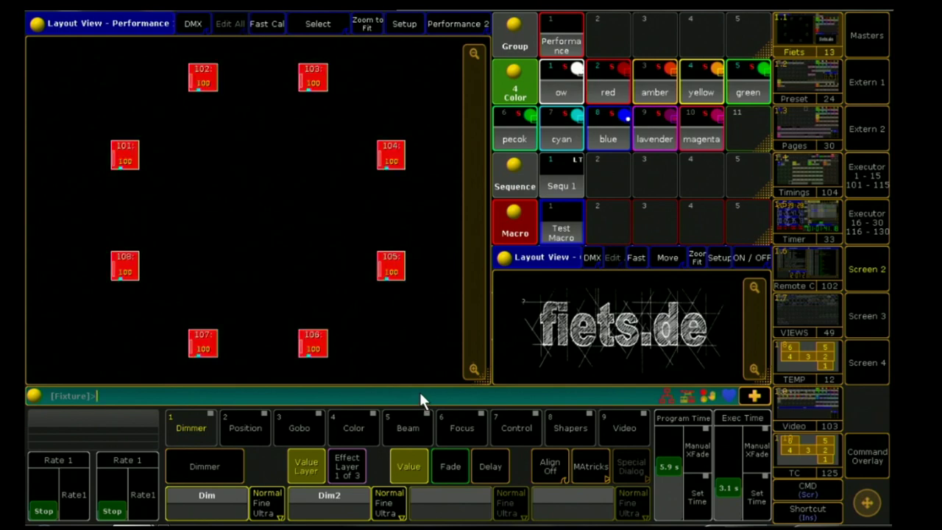
Export Test Macro to the USB_GRANDMA drive via Setup > Import Export > Export > Macros
{"action": "left_click", "coordinate": [866, 460]}
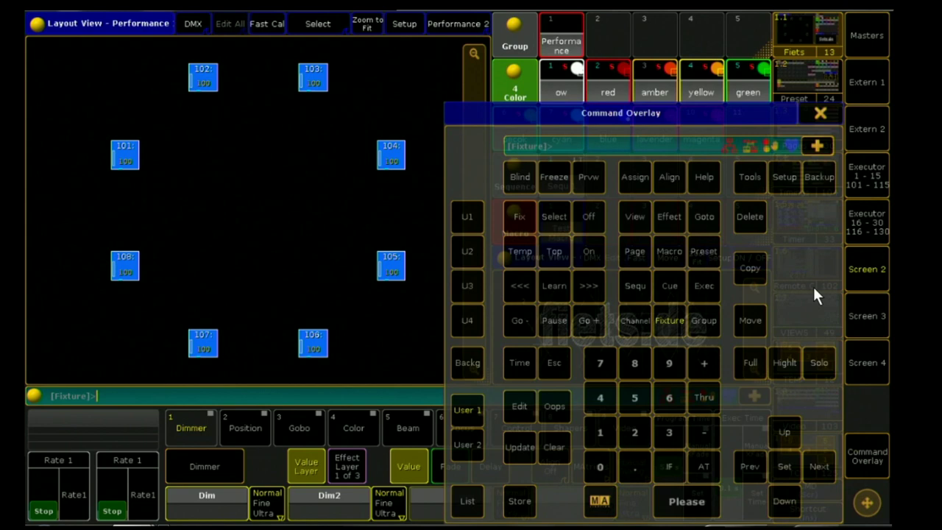
{"action": "left_click", "coordinate": [786, 180]}
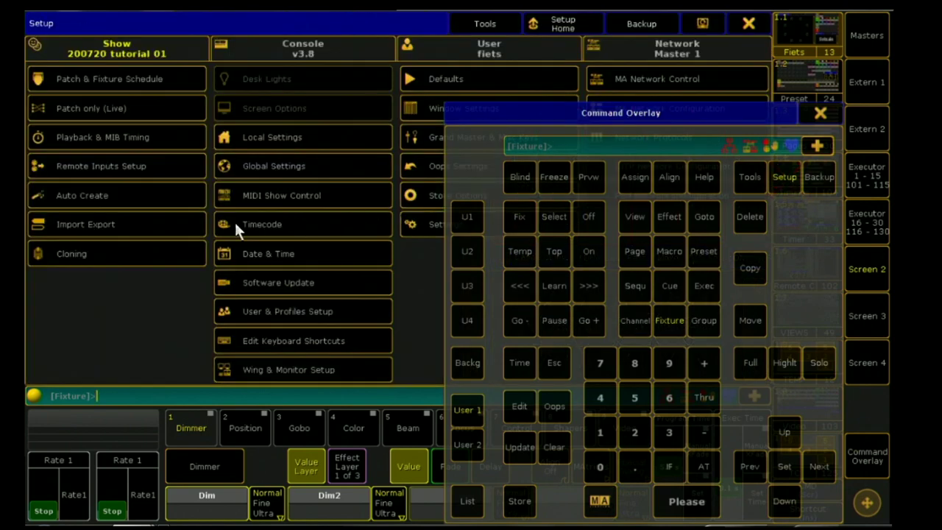
{"action": "left_click", "coordinate": [157, 225]}
{"action": "left_click", "coordinate": [252, 102]}
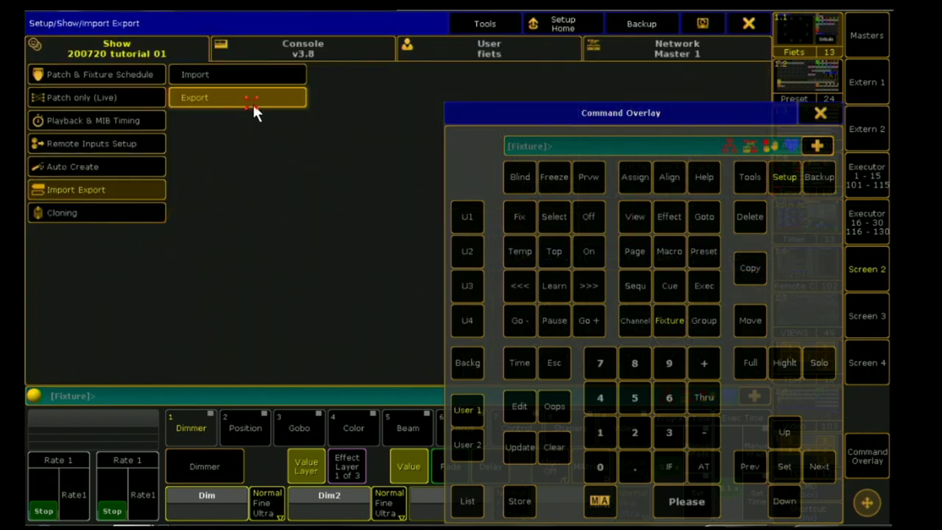
{"action": "left_click", "coordinate": [818, 114]}
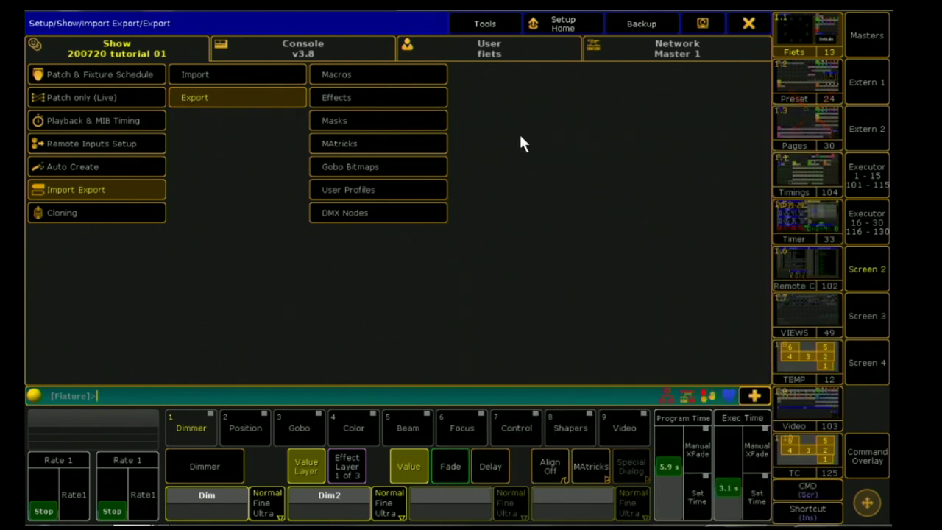
{"action": "left_click", "coordinate": [371, 74]}
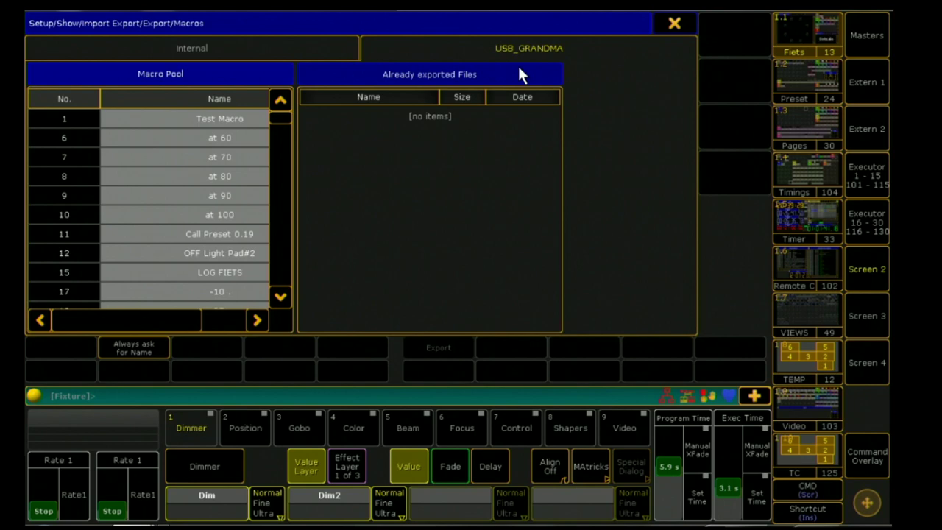
{"action": "left_click", "coordinate": [221, 120]}
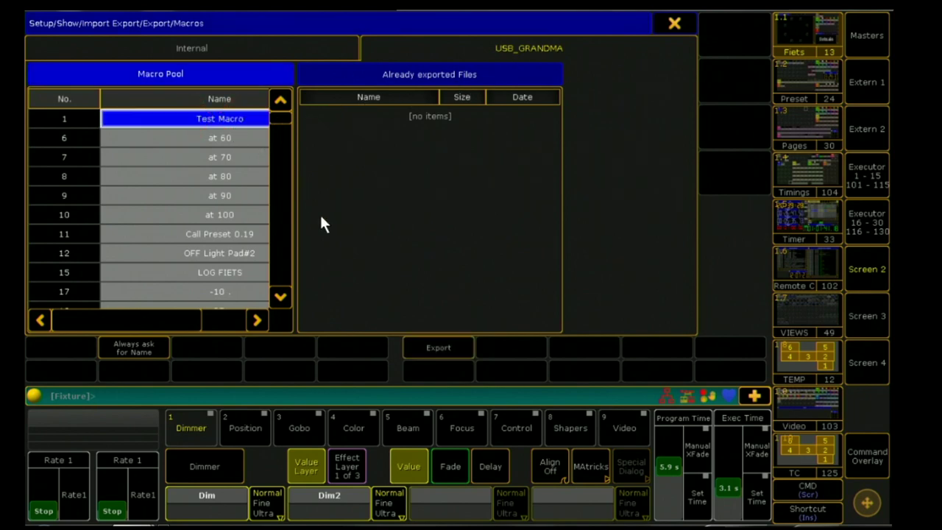
{"action": "left_click", "coordinate": [441, 345]}
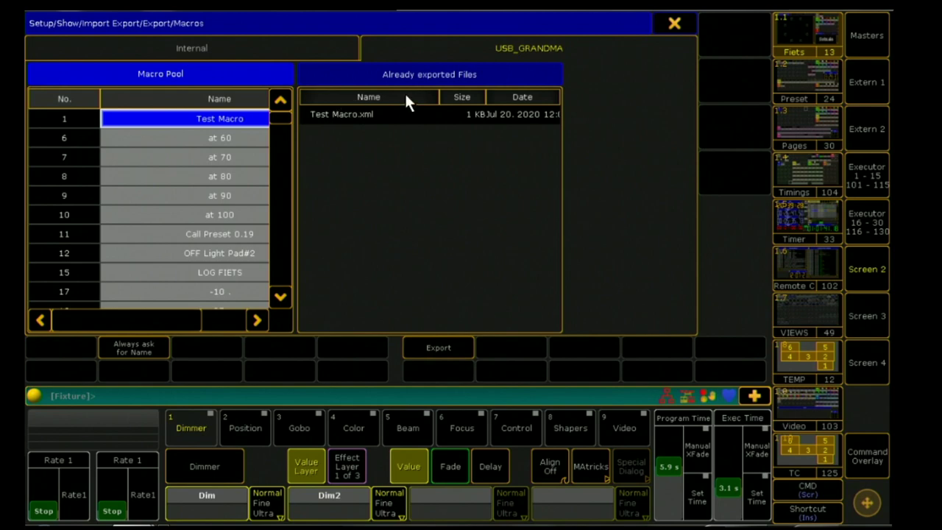
{"action": "left_click", "coordinate": [675, 25]}
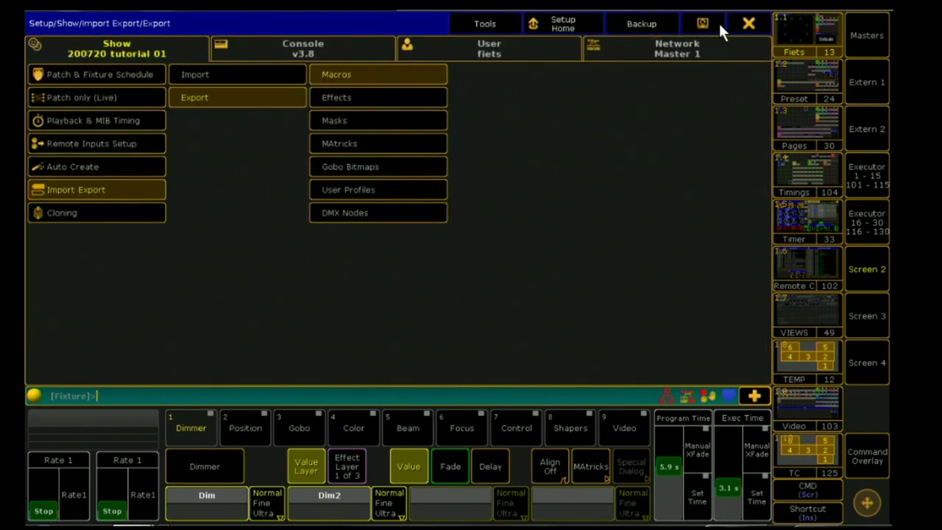
Close the setup screen and download the Python 2.7.18 macOS 64-bit installer from python.org
{"action": "left_click", "coordinate": [745, 24]}
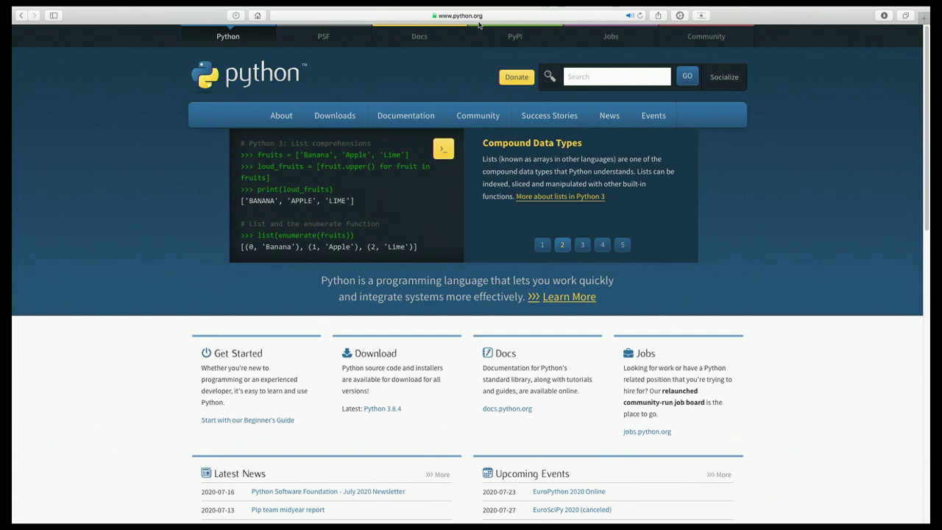
{"action": "mouse_move", "coordinate": [337, 118]}
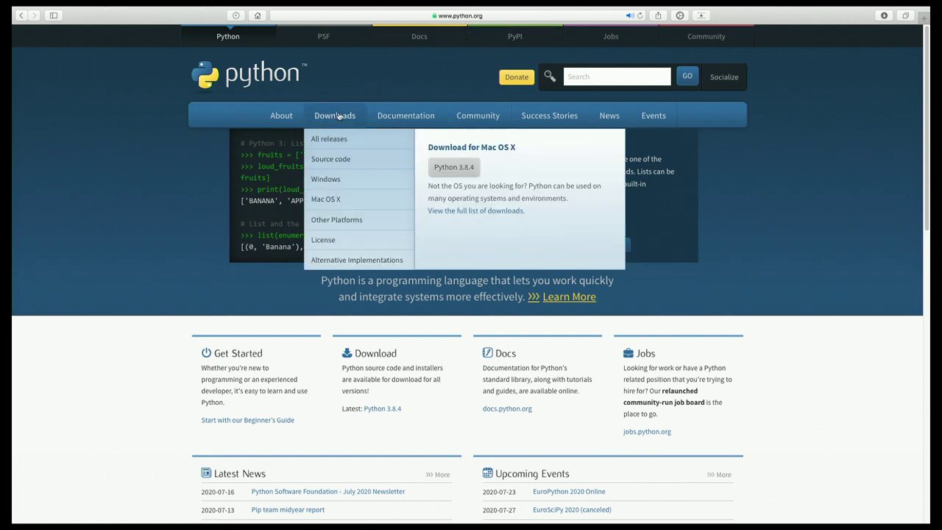
{"action": "left_click", "coordinate": [337, 199]}
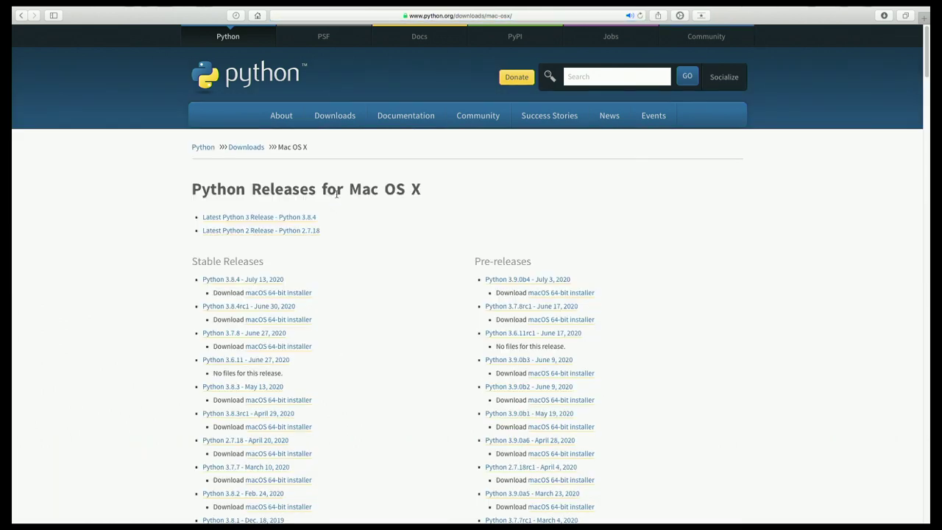
{"action": "left_click", "coordinate": [264, 231]}
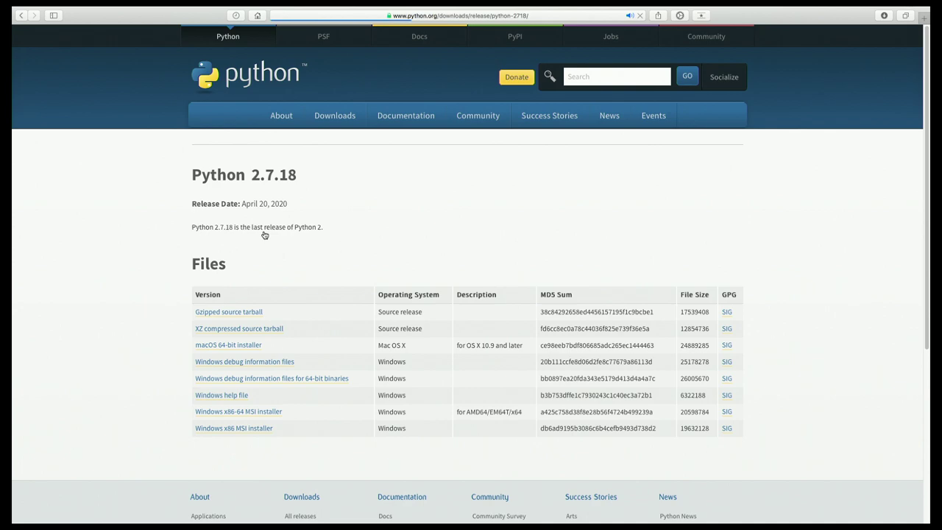
{"action": "left_click", "coordinate": [234, 349]}
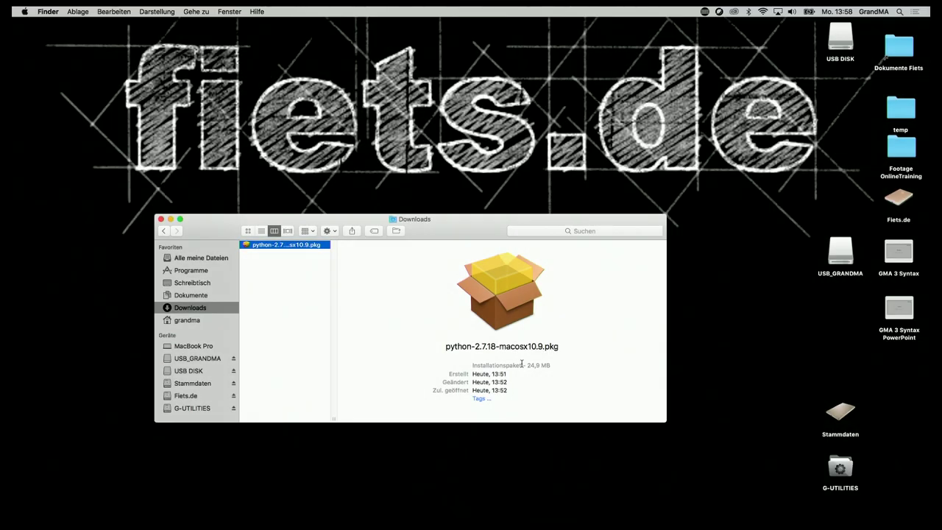
Install python-2.7.18-macosx10.9.pkg with the standard installation, authorising with the admin password
{"action": "double_click", "coordinate": [288, 248]}
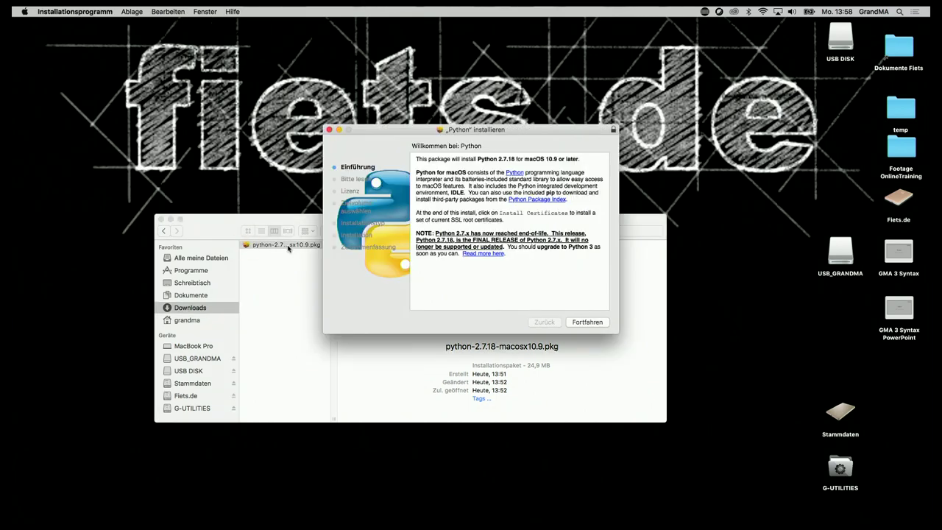
{"action": "left_click", "coordinate": [587, 322]}
{"action": "left_click", "coordinate": [587, 322]}
{"action": "left_click", "coordinate": [587, 321]}
{"action": "left_click", "coordinate": [586, 208]}
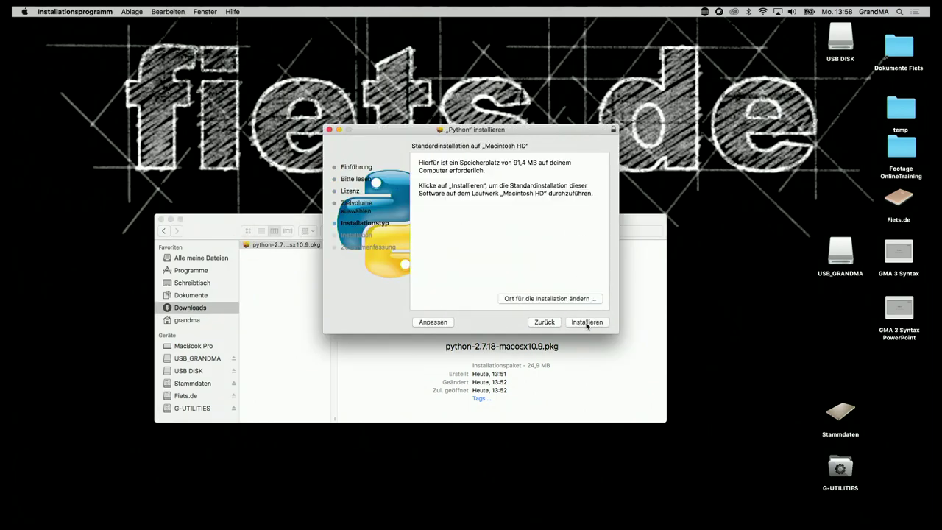
{"action": "left_click", "coordinate": [587, 321]}
{"action": "type", "text": "••••••"}
{"action": "key", "text": "Return"}
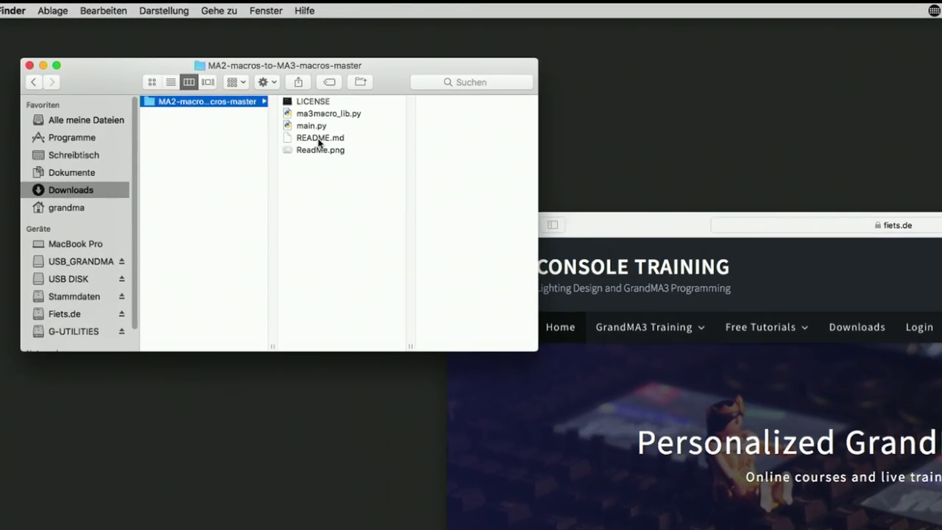
{"action": "left_click", "coordinate": [333, 162]}
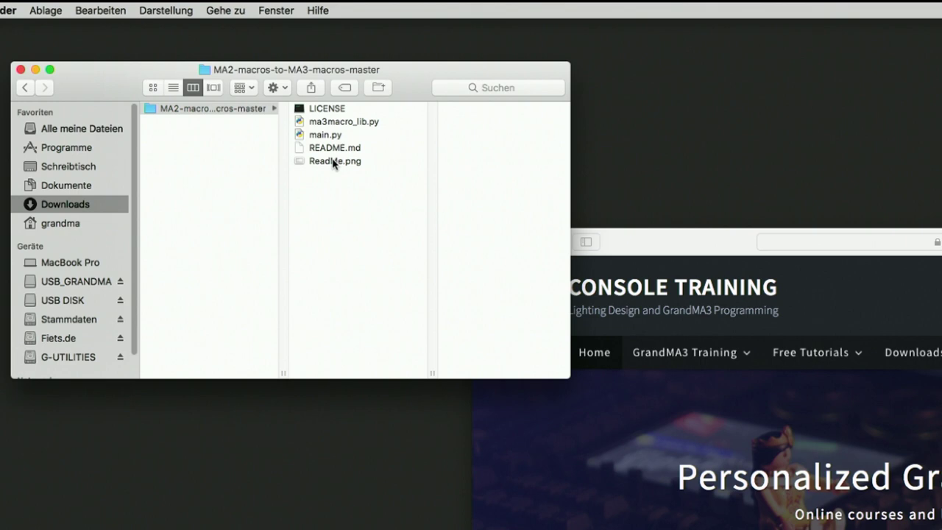
{"action": "left_click", "coordinate": [333, 162]}
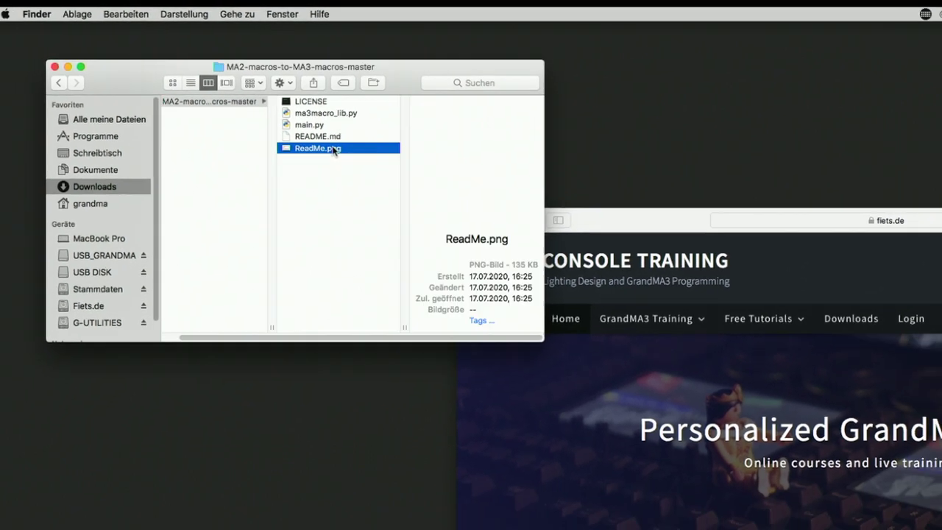
{"action": "key", "text": "space"}
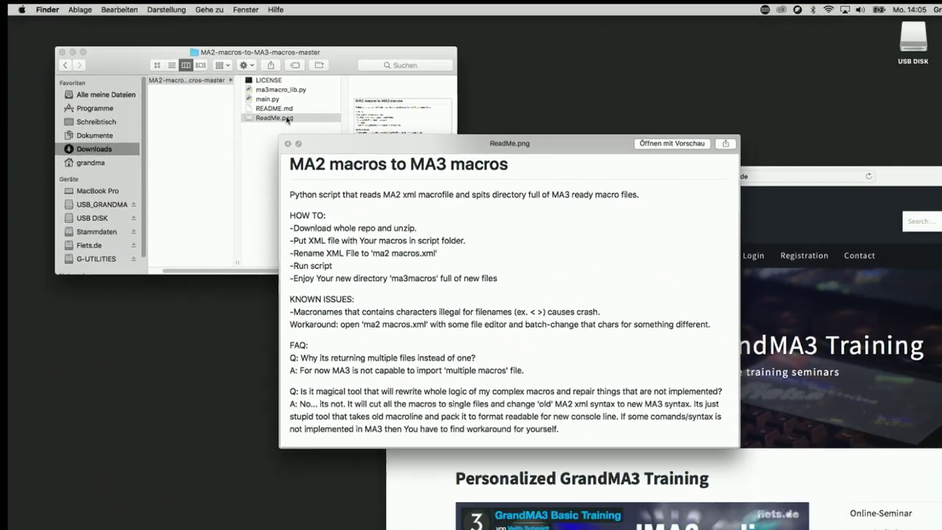
{"action": "key", "text": "space"}
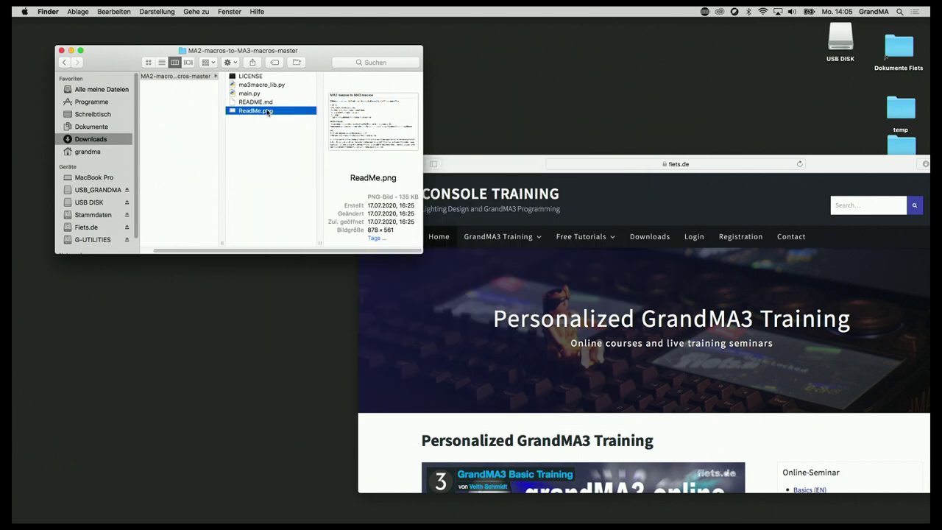
Copy Test Macro.xml from USB_GRANDMA's gma2 macros folder into the converter folder
{"action": "left_click", "coordinate": [98, 190]}
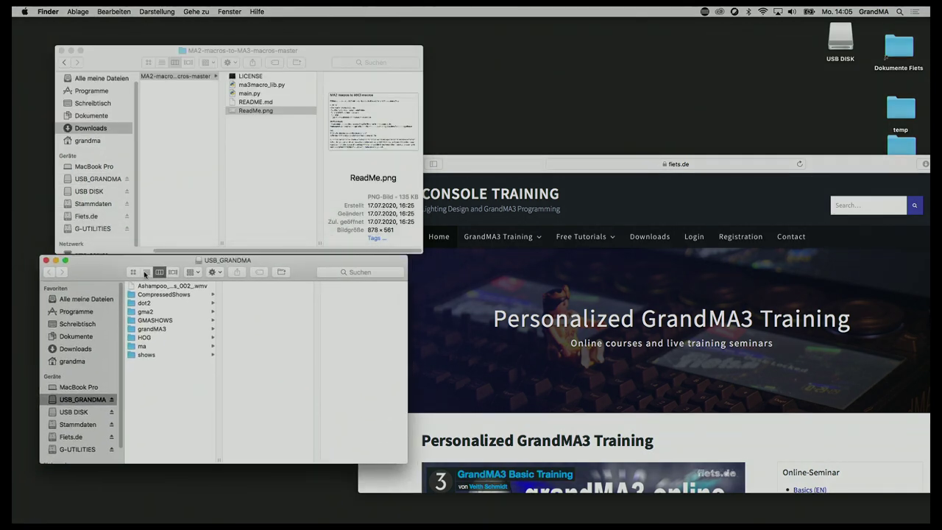
{"action": "left_click", "coordinate": [164, 325]}
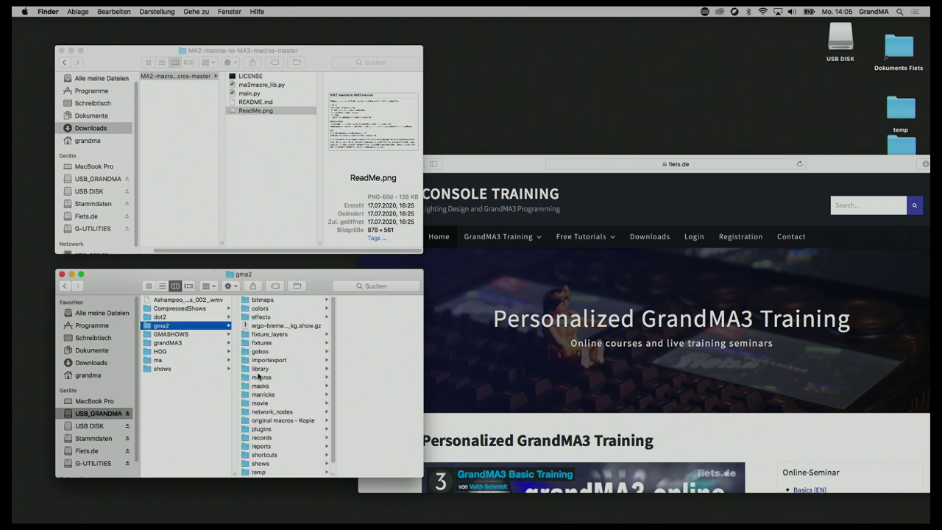
{"action": "left_click", "coordinate": [263, 377]}
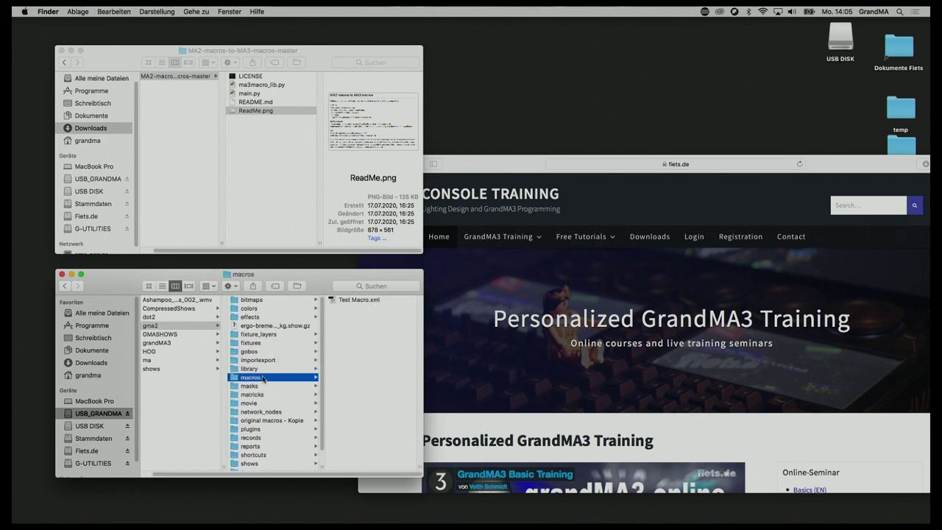
{"action": "left_click", "coordinate": [360, 300]}
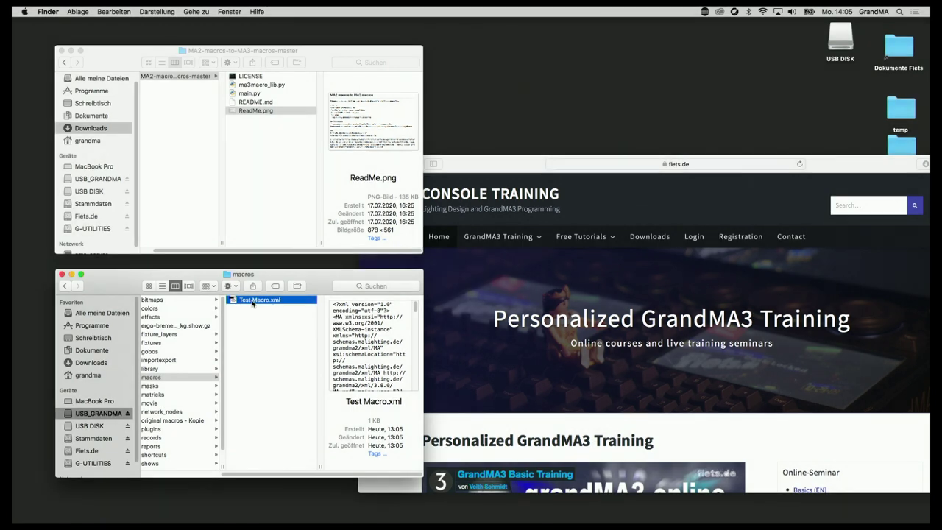
{"action": "left_click_drag", "start_coordinate": [252, 302], "coordinate": [257, 218]}
Rename the copied file to 'ma2 macros.xml'
{"action": "left_click", "coordinate": [256, 124]}
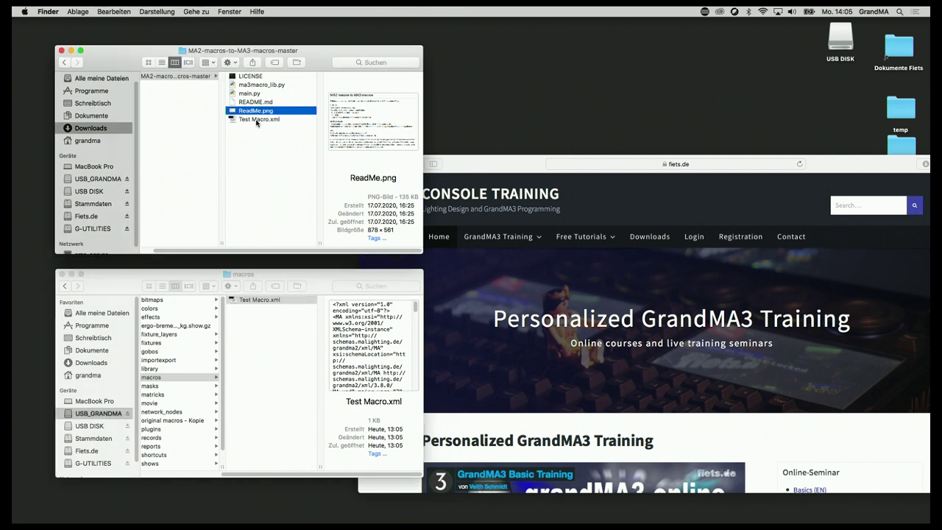
{"action": "left_click", "coordinate": [256, 120]}
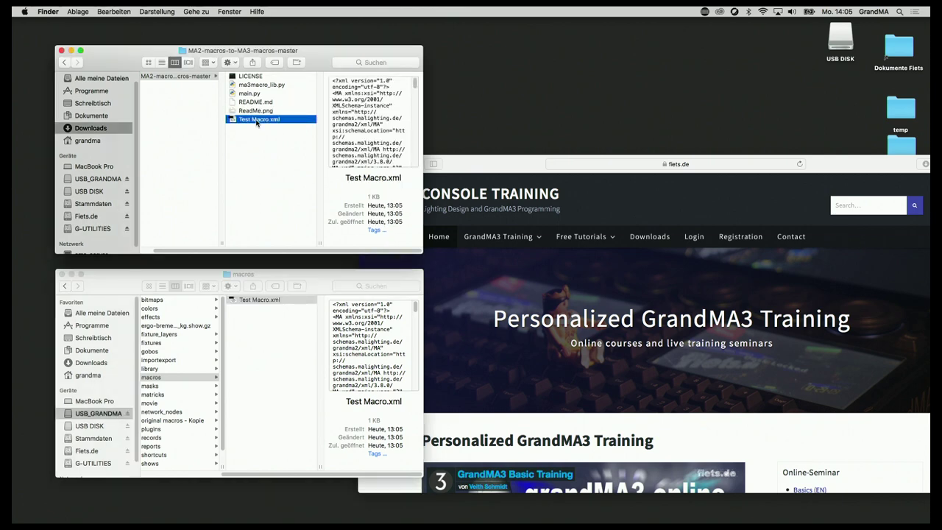
{"action": "left_click", "coordinate": [256, 120]}
{"action": "type", "text": "ma2 macros"}
{"action": "key", "text": "Return"}
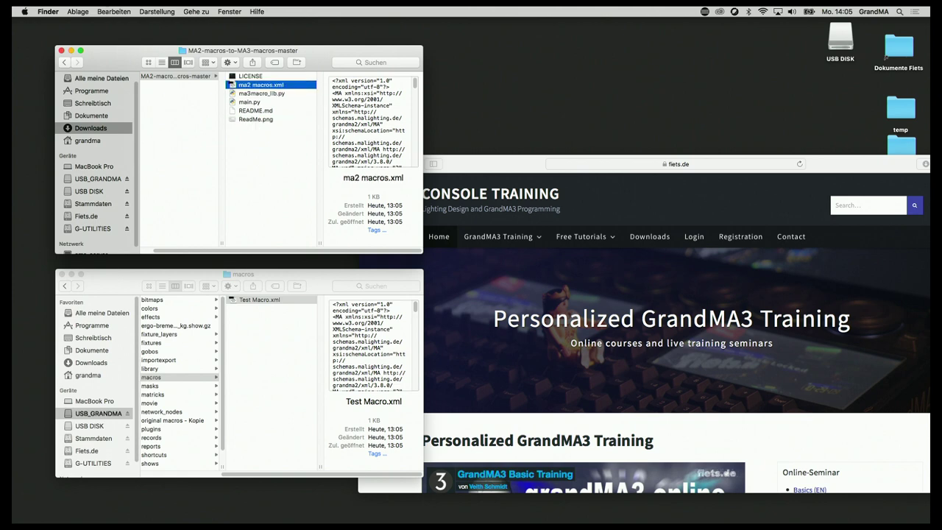
Run main.py with Python Launcher, then move its Terminal and Preferences windows aside
{"action": "left_click", "coordinate": [250, 103]}
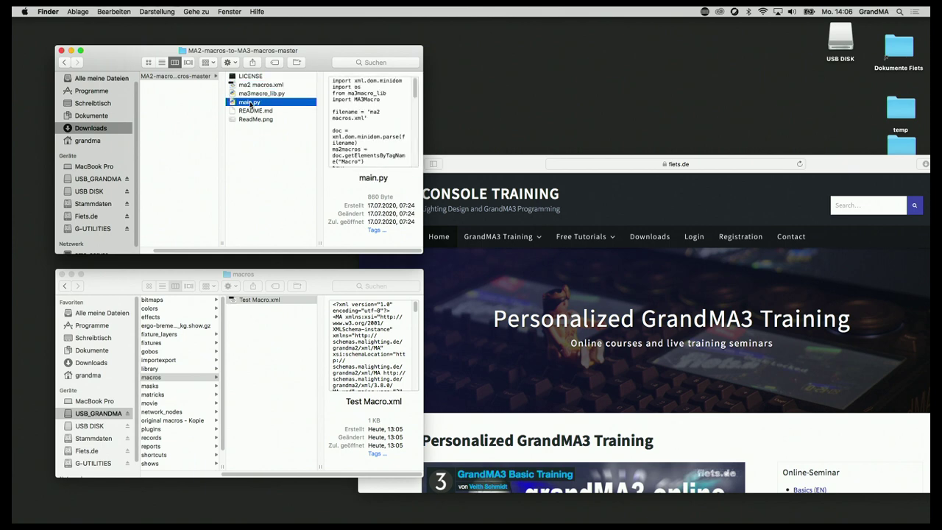
{"action": "right_click", "coordinate": [251, 105]}
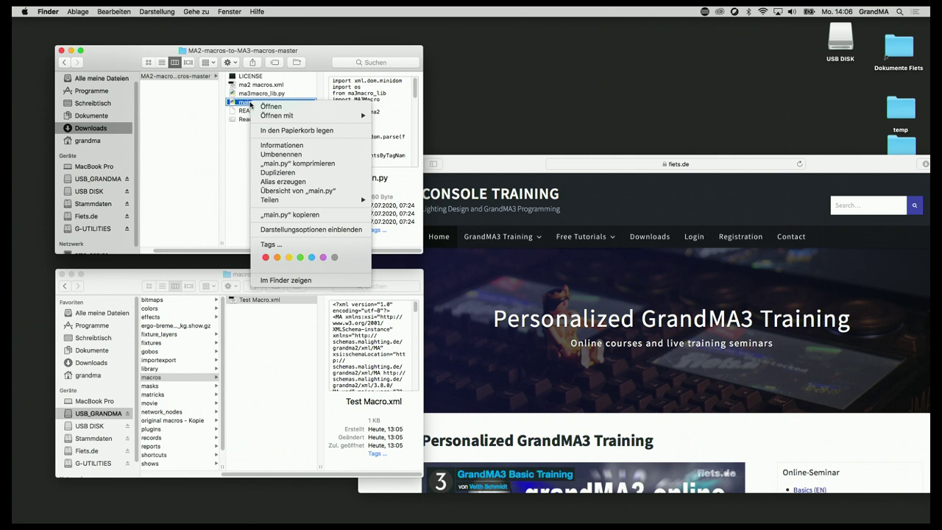
{"action": "mouse_move", "coordinate": [277, 116]}
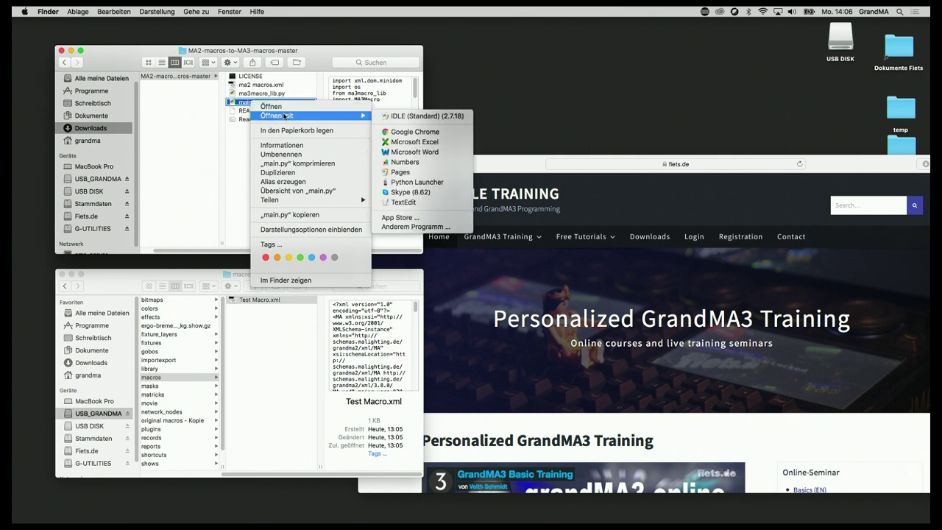
{"action": "left_click", "coordinate": [416, 182]}
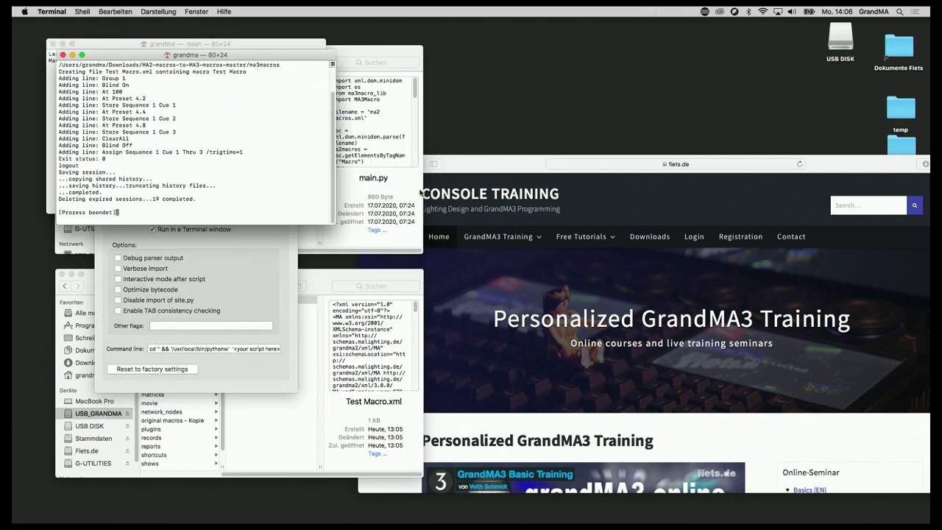
{"action": "left_click_drag", "start_coordinate": [138, 59], "coordinate": [486, 56]}
{"action": "left_click_drag", "start_coordinate": [273, 47], "coordinate": [698, 71]}
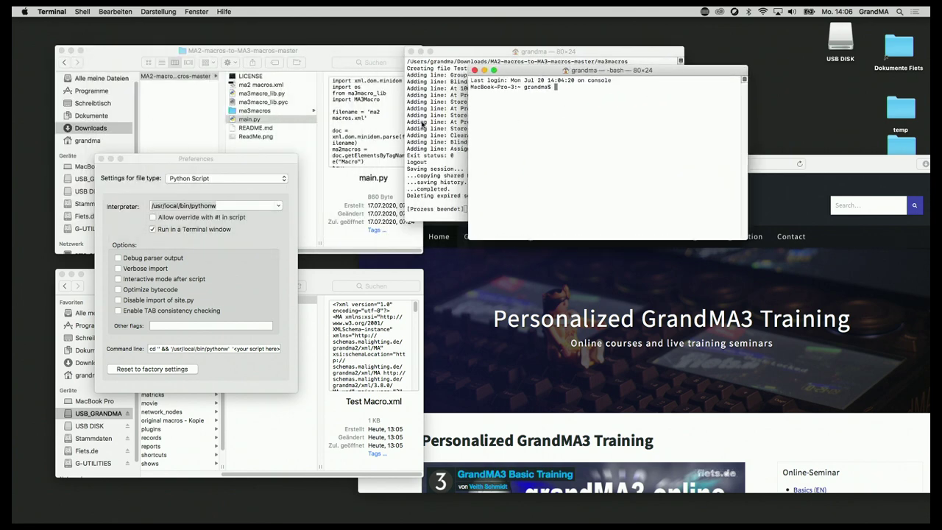
{"action": "left_click_drag", "start_coordinate": [203, 159], "coordinate": [593, 197]}
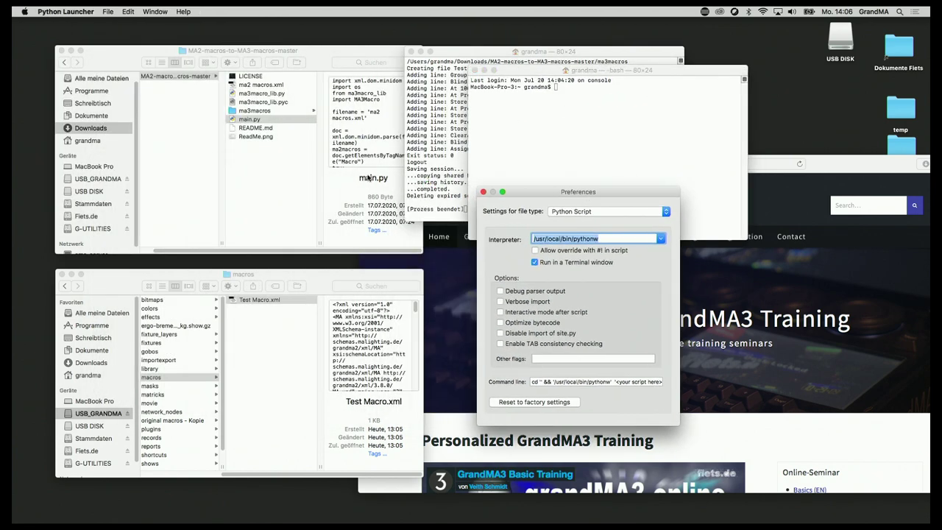
Show Test Macro.xml in the converter's ma3macros folder, then bring the USB_GRANDMA drive window forward
{"action": "left_click", "coordinate": [310, 182]}
{"action": "left_click", "coordinate": [249, 110]}
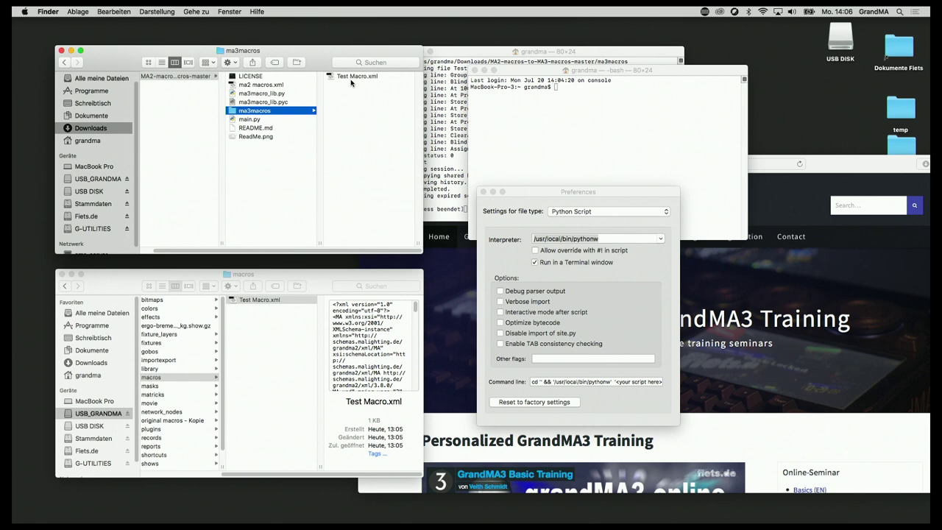
{"action": "scroll", "coordinate": [114, 346], "scroll_direction": "down", "scroll_amount": 1}
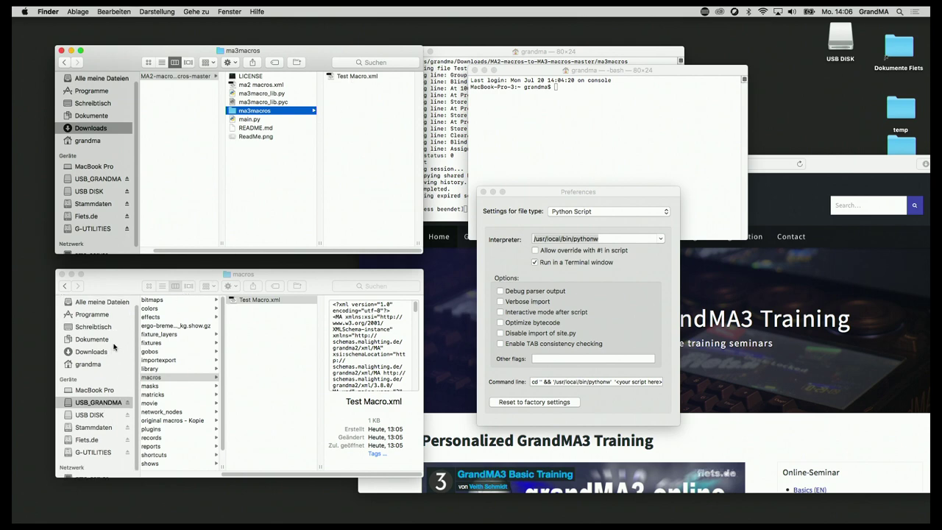
{"action": "left_click", "coordinate": [102, 405]}
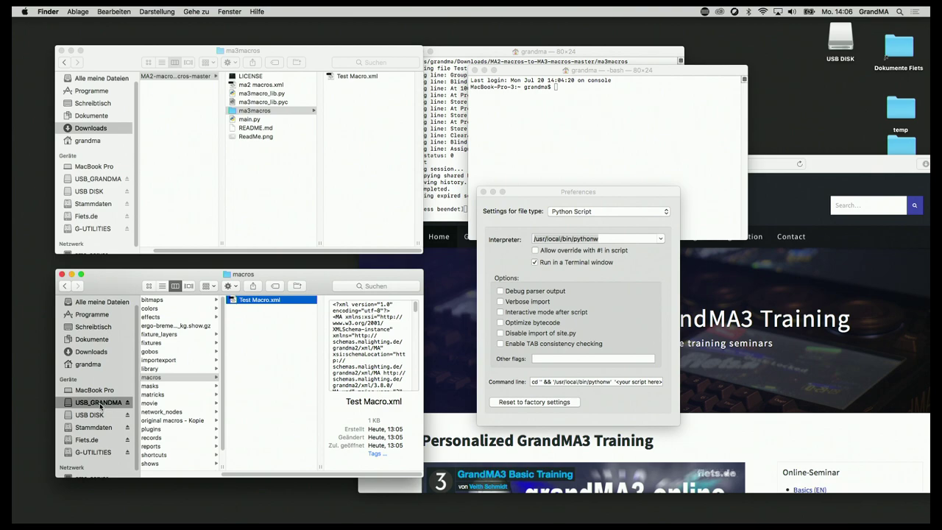
{"action": "left_click_drag", "start_coordinate": [277, 474], "coordinate": [188, 474]}
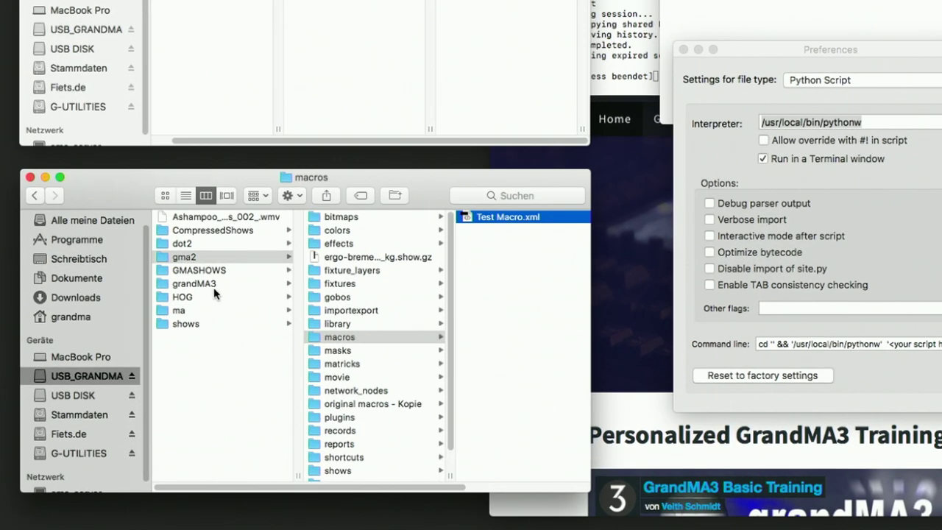
Copy Test Macro.xml from ma3macros into the drive's grandMA3/shared/resource/lib_macros folder
{"action": "left_click", "coordinate": [205, 285]}
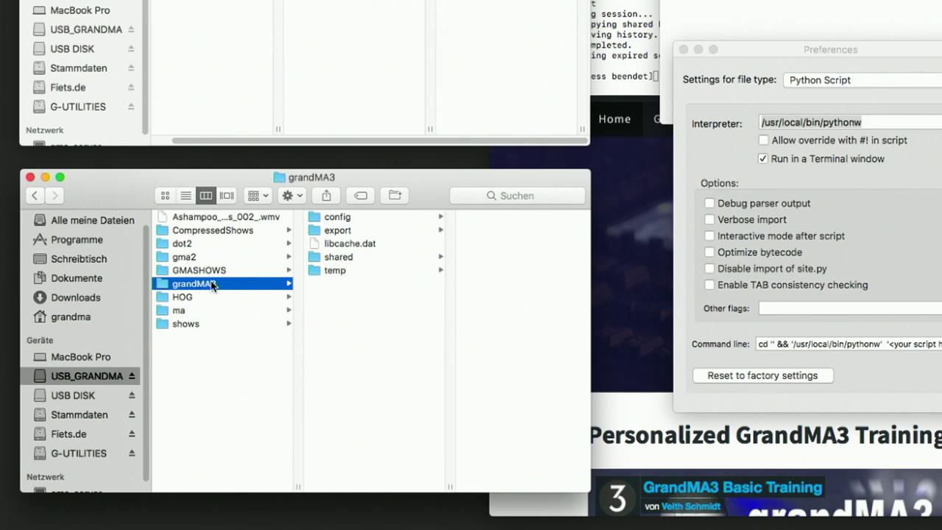
{"action": "left_click", "coordinate": [328, 256]}
{"action": "left_click_drag", "start_coordinate": [589, 372], "coordinate": [867, 354]}
{"action": "left_click", "coordinate": [494, 271]}
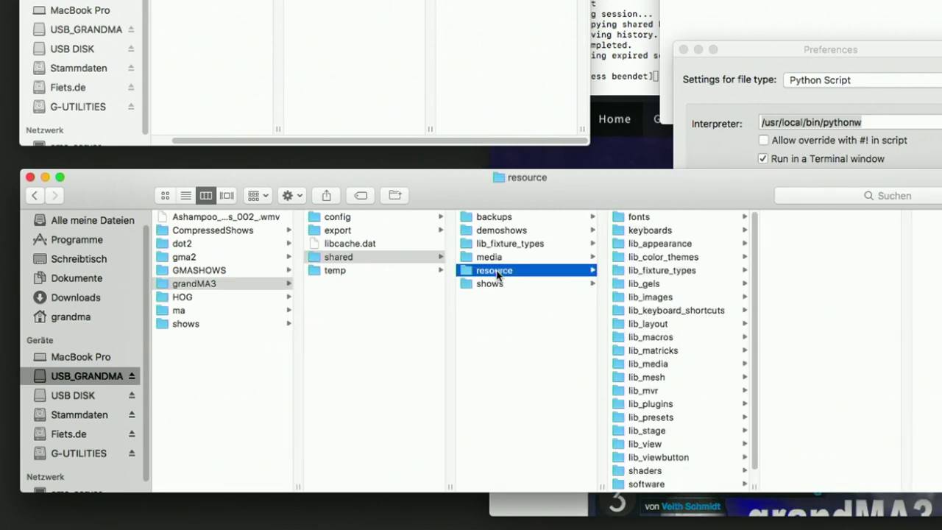
{"action": "left_click", "coordinate": [650, 338]}
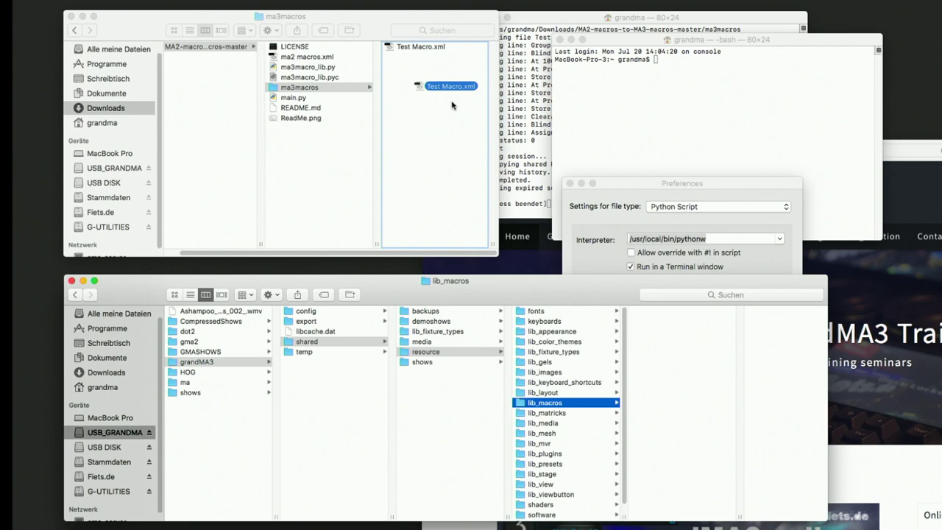
{"action": "left_click_drag", "start_coordinate": [451, 105], "coordinate": [666, 347]}
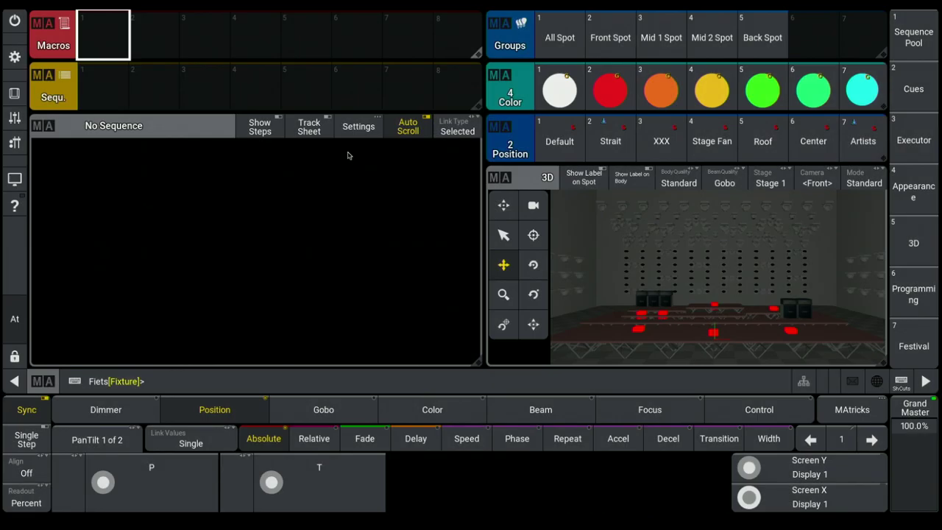
Import Test Macro.xml from the USB_GRANDMA drive into the empty Macro 1
{"action": "left_click", "coordinate": [103, 38]}
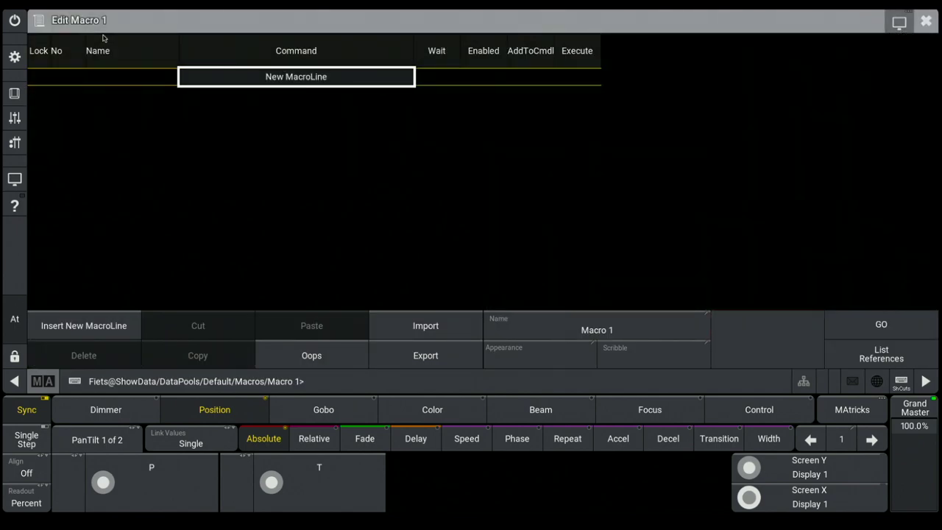
{"action": "left_click", "coordinate": [442, 326]}
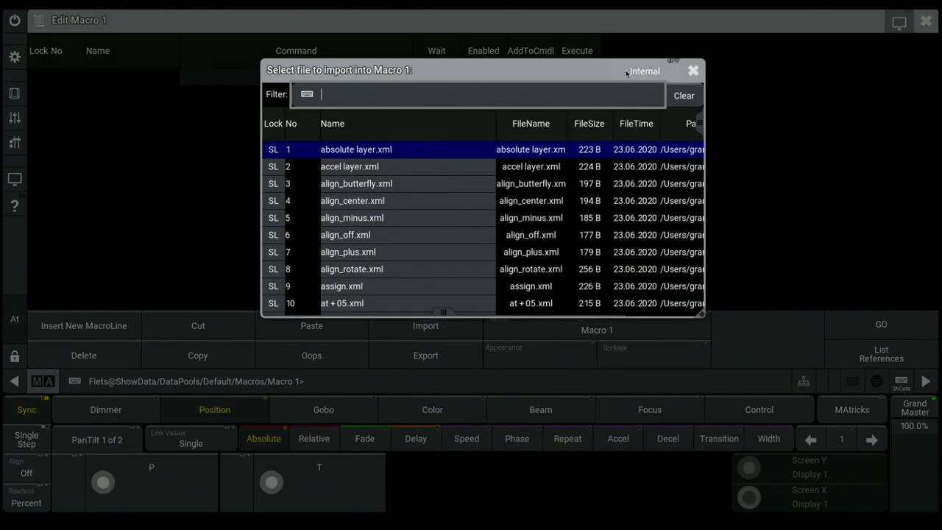
{"action": "left_click", "coordinate": [625, 71]}
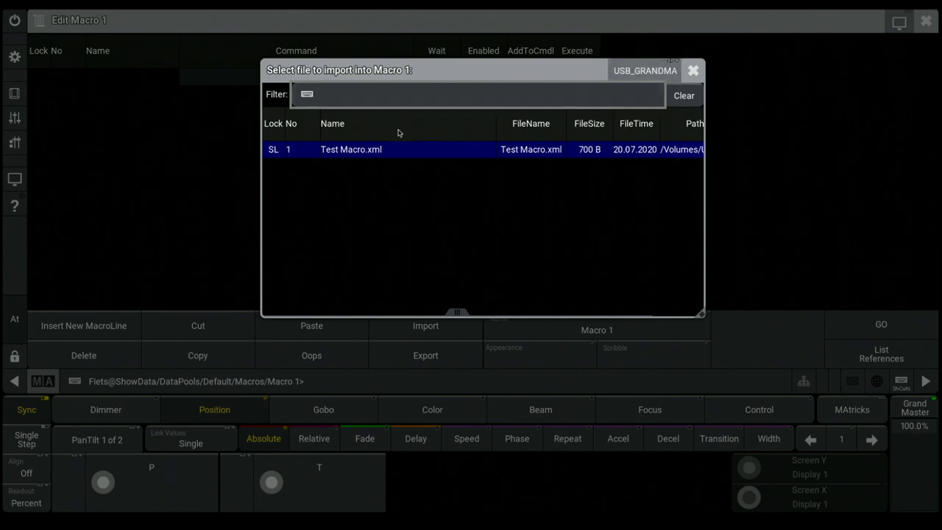
{"action": "left_click", "coordinate": [343, 151]}
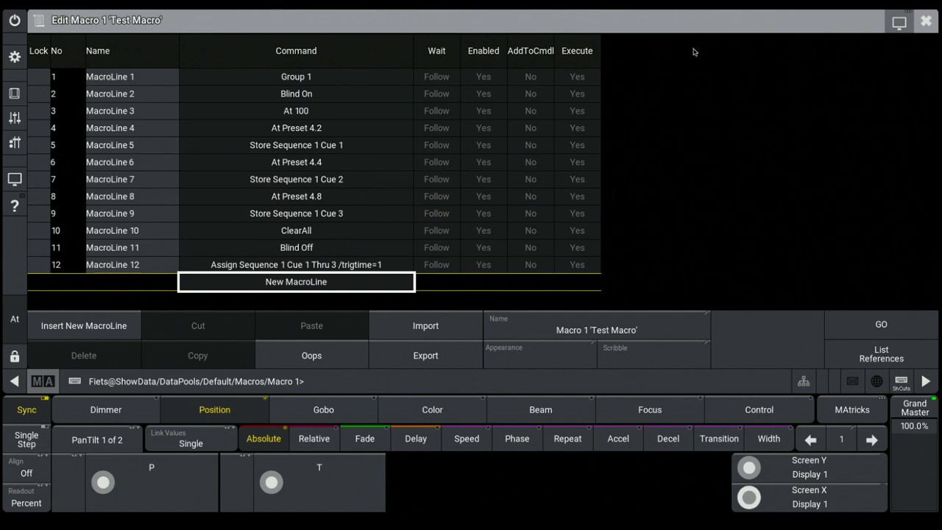
Run Test Macro, play Sequence 1 with 'go seq 1', view its cues, and reopen the macro
{"action": "left_click", "coordinate": [925, 21]}
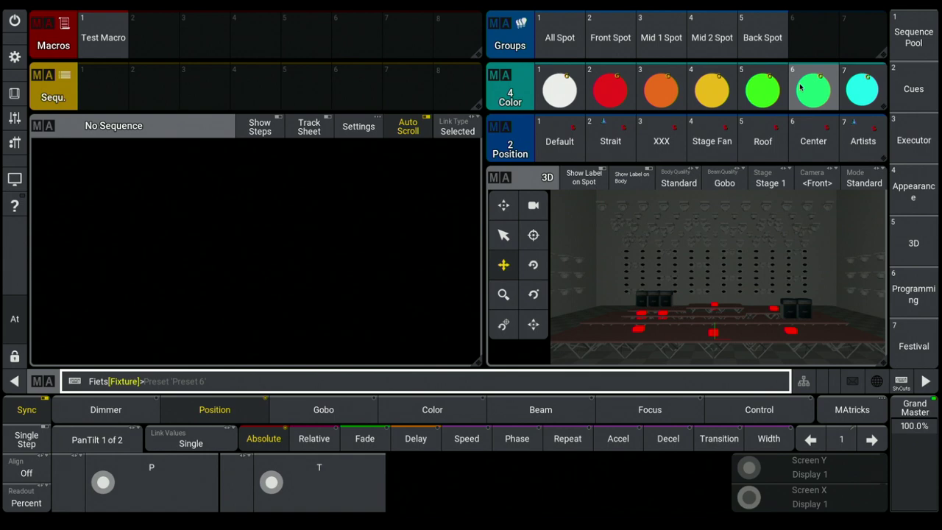
{"action": "left_click", "coordinate": [105, 36]}
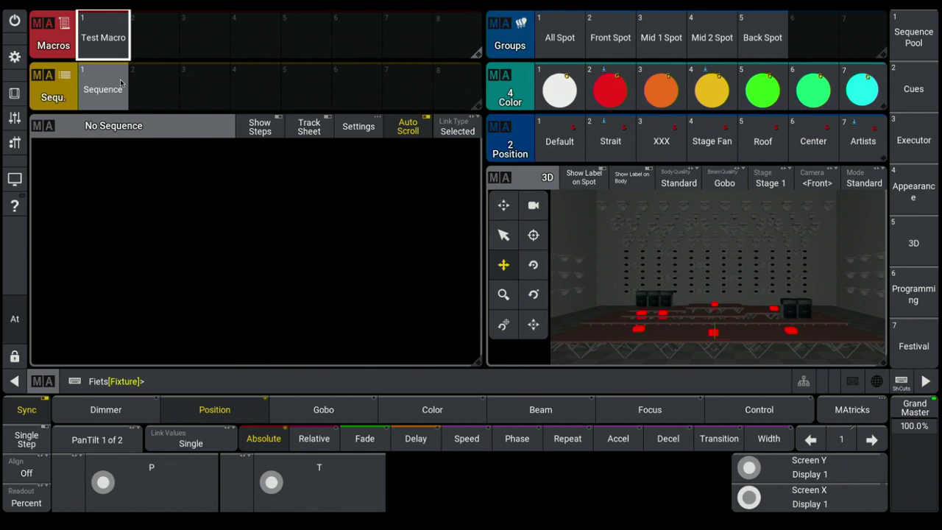
{"action": "left_click", "coordinate": [180, 381]}
{"action": "type", "text": "go"}
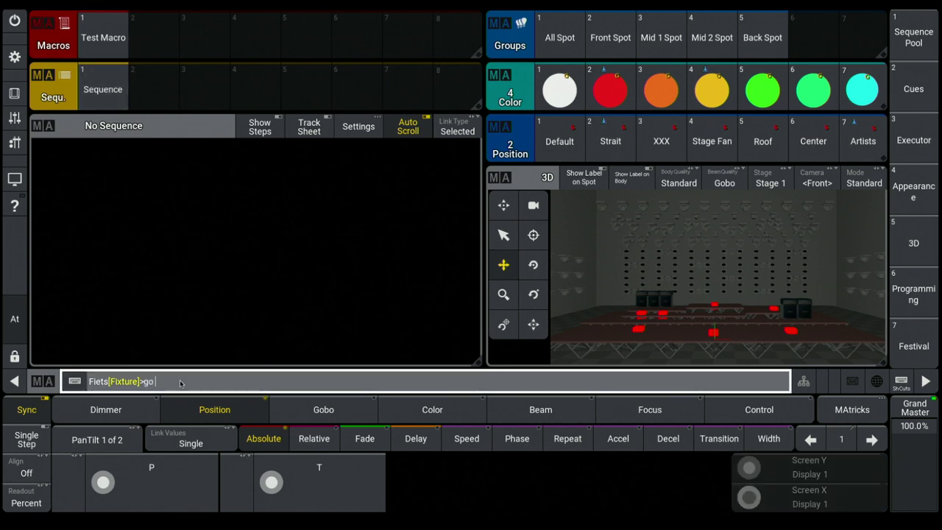
{"action": "type", "text": " seq 1"}
{"action": "key", "text": "Return"}
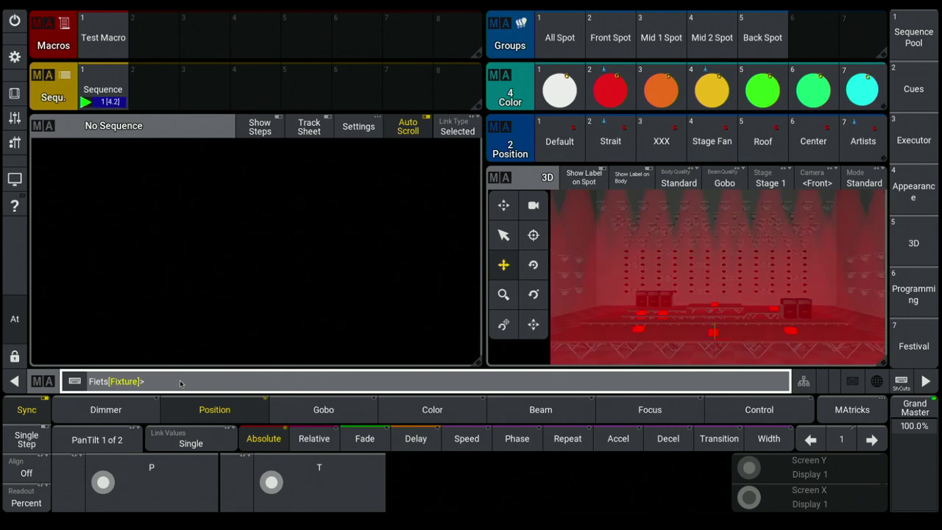
{"action": "left_click", "coordinate": [96, 100]}
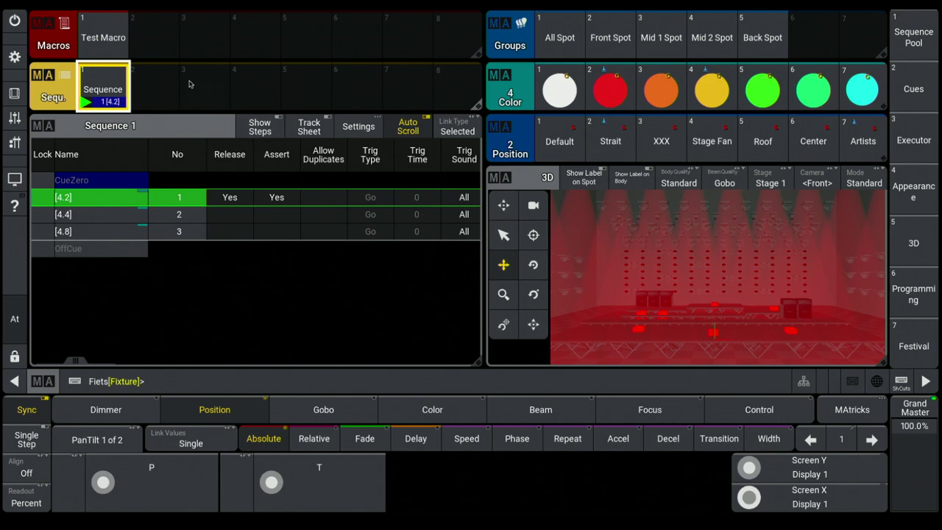
{"action": "left_click", "coordinate": [103, 41]}
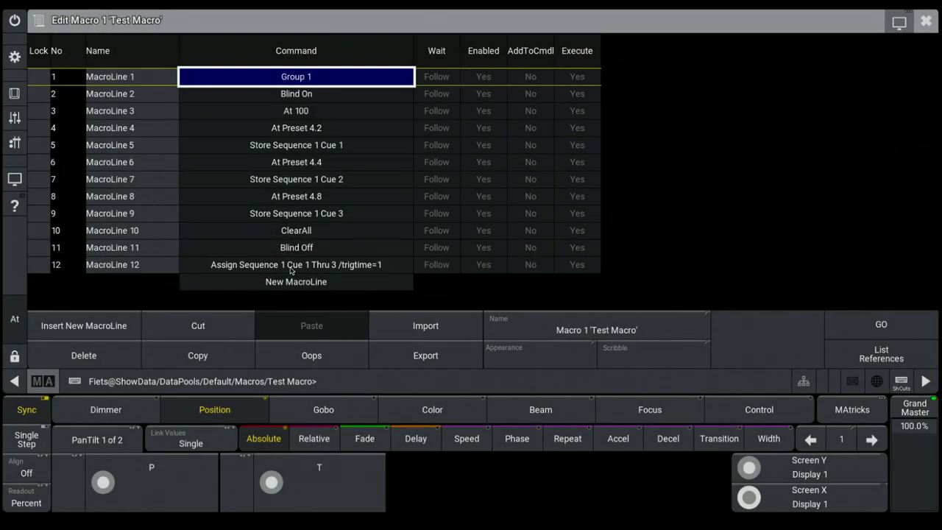
Change macro line 12 to Set Seq 1 Cue 1 thru 3 Property "TrigType" "Time"
{"action": "double_click", "coordinate": [290, 268]}
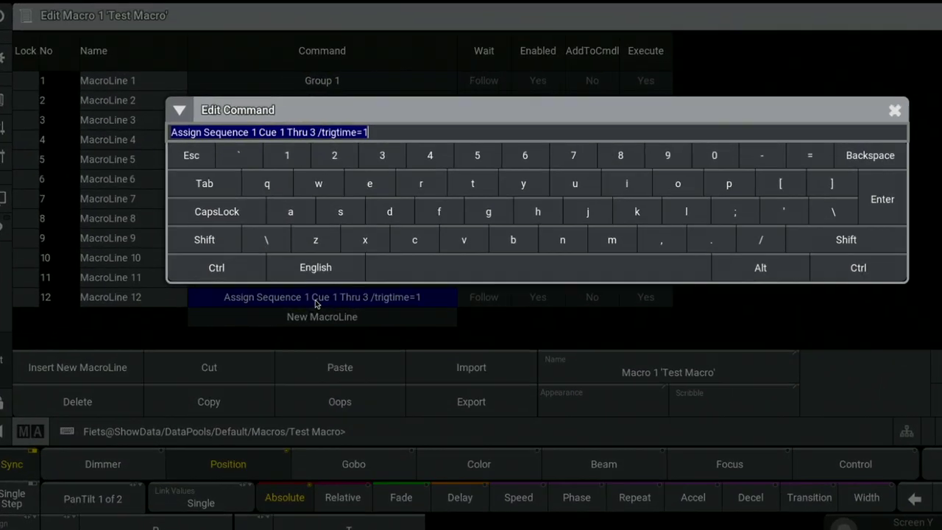
{"action": "type", "text": "Set Seq 1 "}
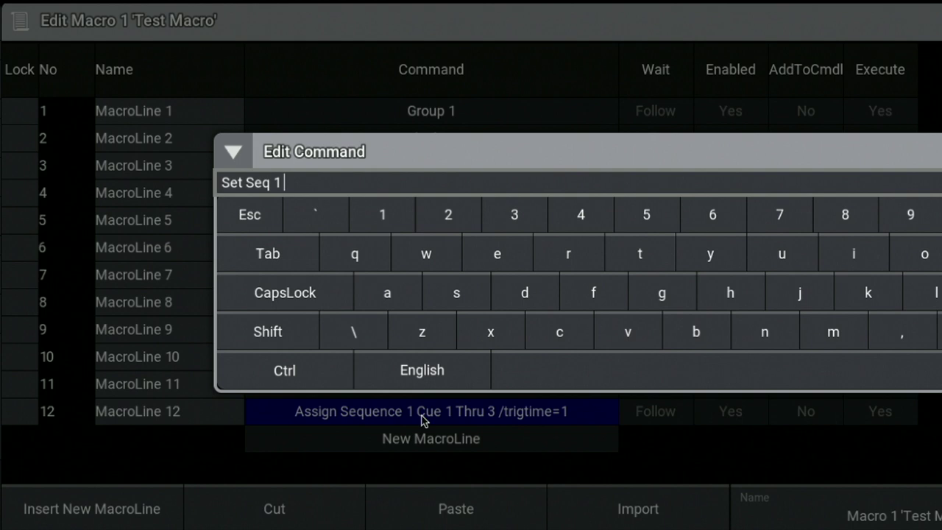
{"action": "type", "text": "Cue 1 thru"}
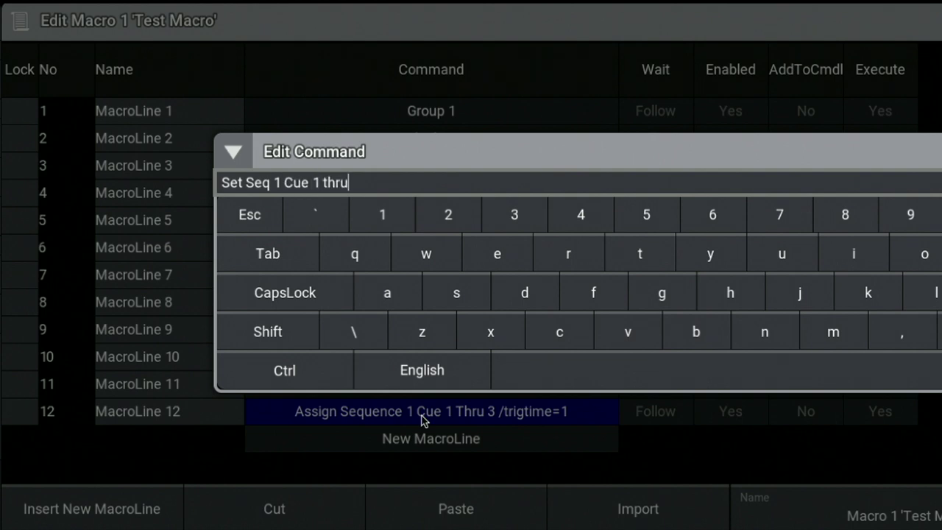
{"action": "type", "text": " 3 Propert"}
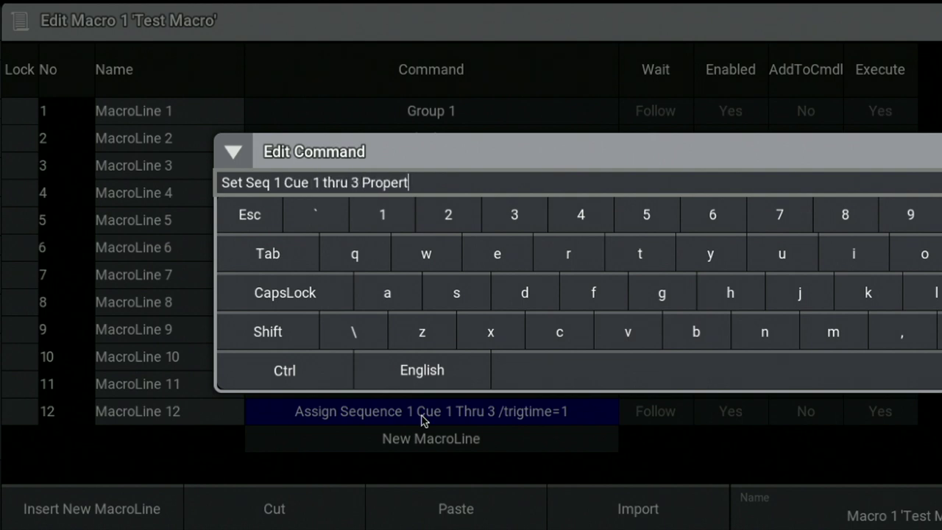
{"action": "type", "text": "y \"TrigTyp"}
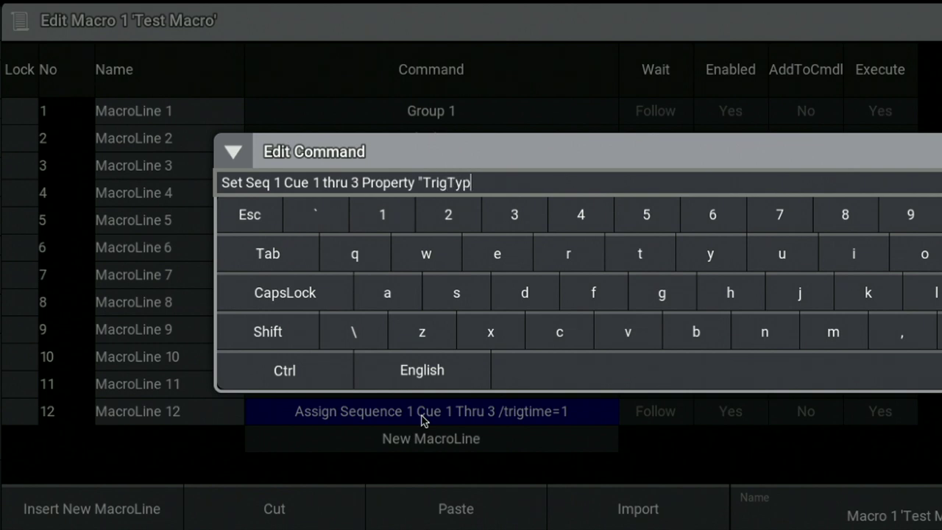
{"action": "type", "text": "e\" \"Time\""}
{"action": "key", "text": "Return"}
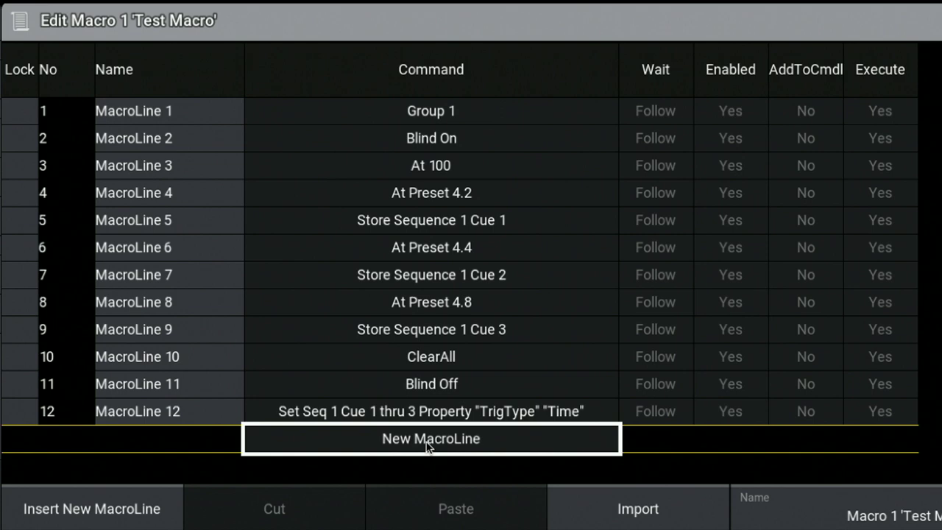
Add line 13: Set Seq 1 Cue 1 thru 3 Property "TrigTime" "1"
{"action": "left_click", "coordinate": [426, 445]}
{"action": "left_click", "coordinate": [427, 446]}
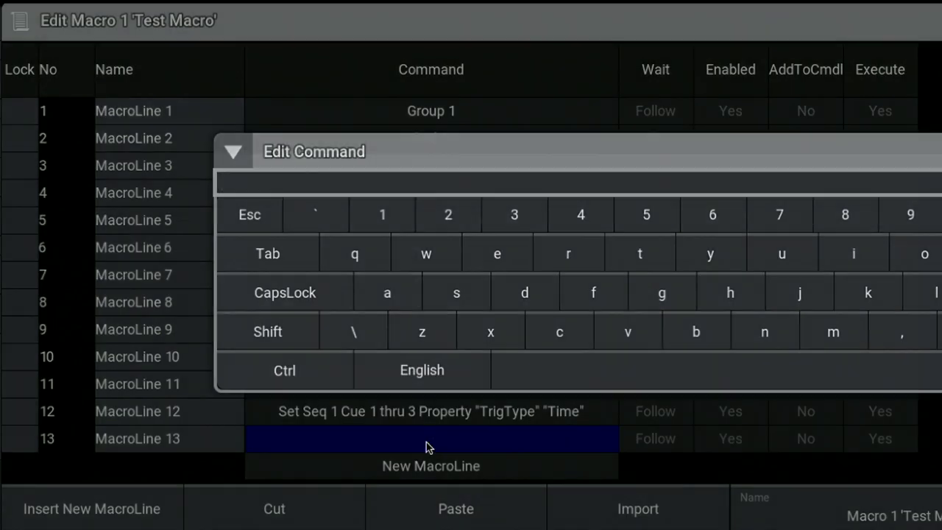
{"action": "type", "text": "Set"}
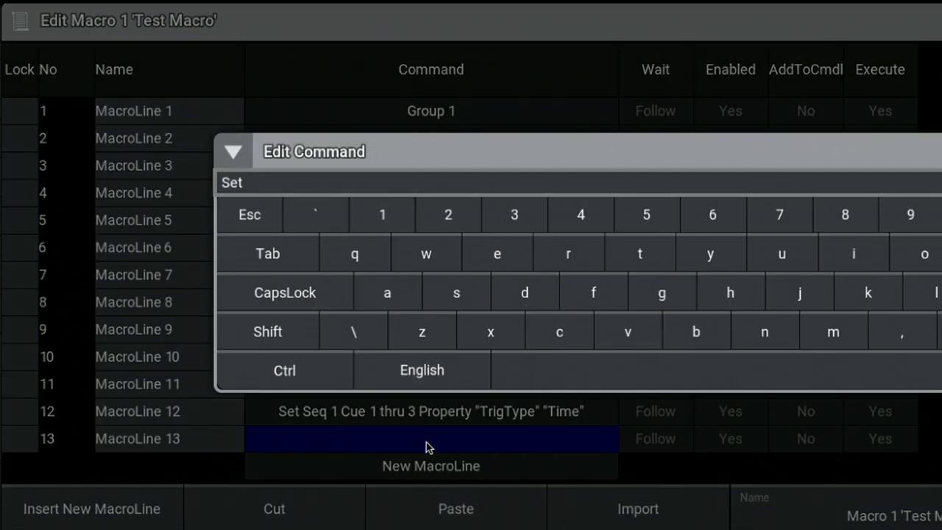
{"action": "type", "text": " Seq 1 Cue 1"}
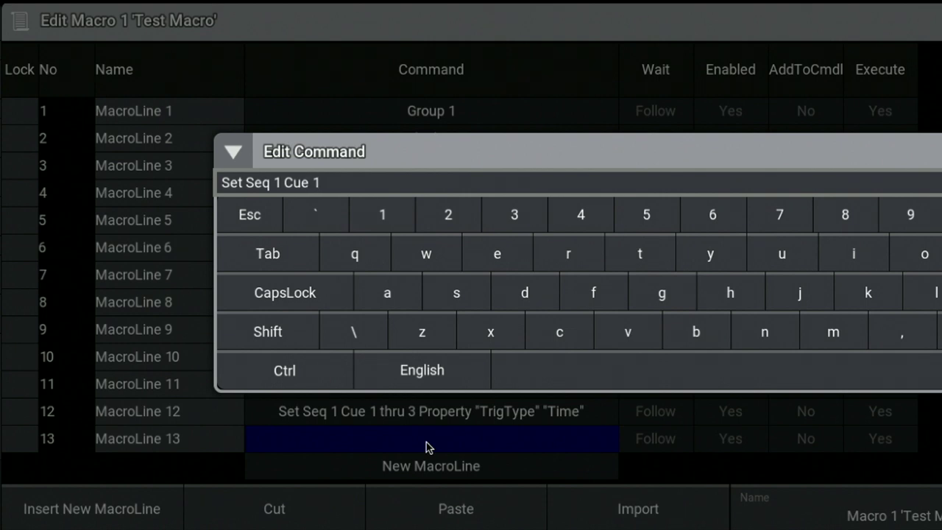
{"action": "type", "text": " T"}
{"action": "key", "text": "BackSpace"}
{"action": "key", "text": "BackSpace"}
{"action": "type", "text": "thru 3 Property \""}
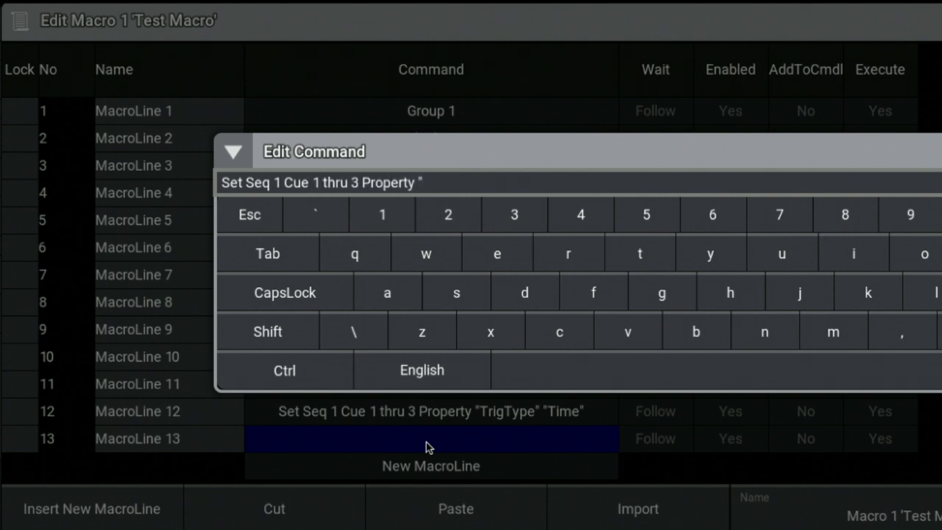
{"action": "type", "text": "TrigTi"}
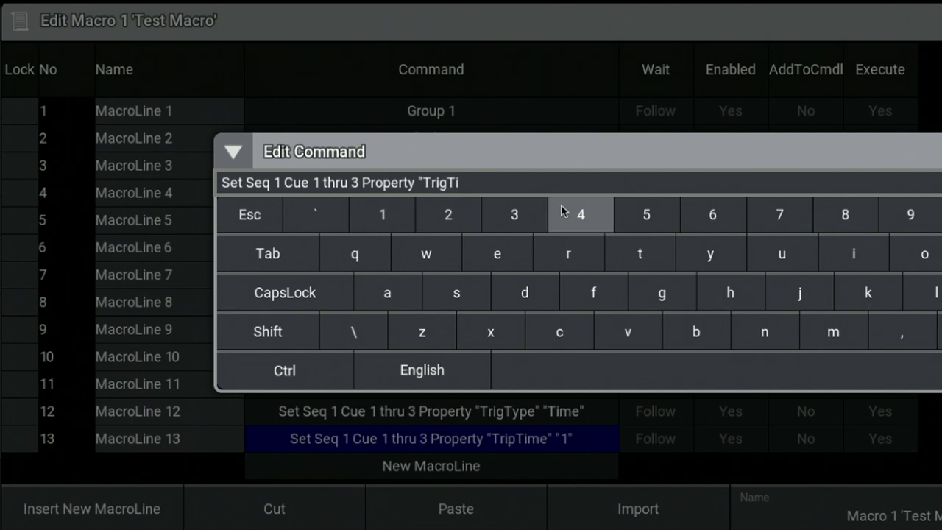
{"action": "type", "text": "me\" \"1"}
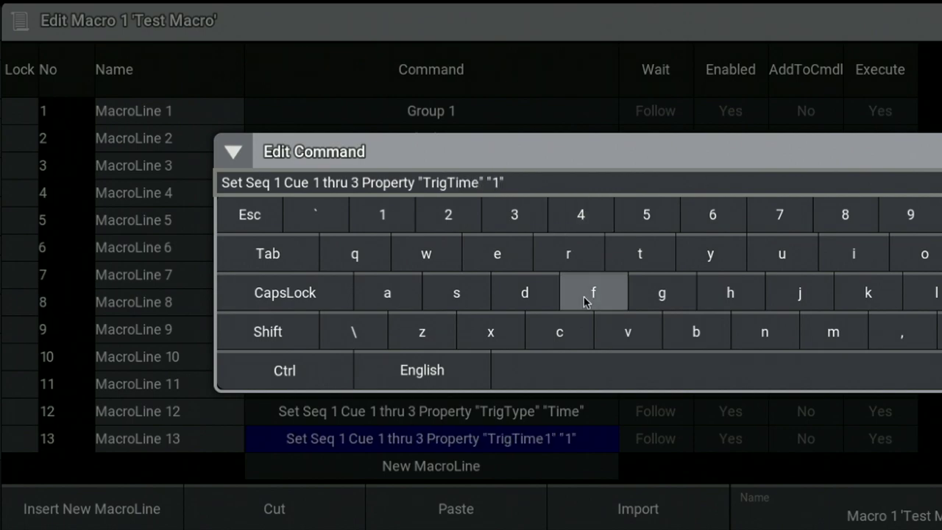
{"action": "key", "text": "Return"}
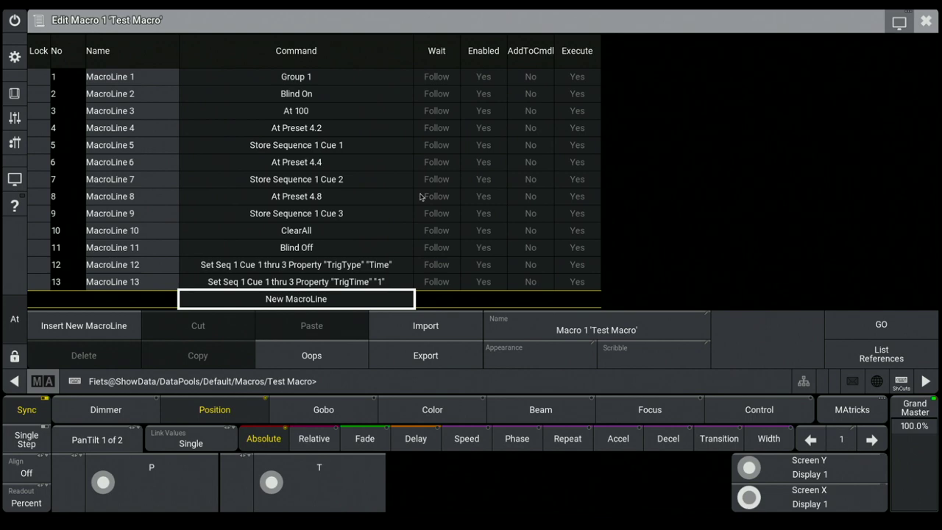
Rerun Test Macro to rebuild Sequence 1, then start it with 'Go Seq 1'
{"action": "left_click", "coordinate": [926, 21]}
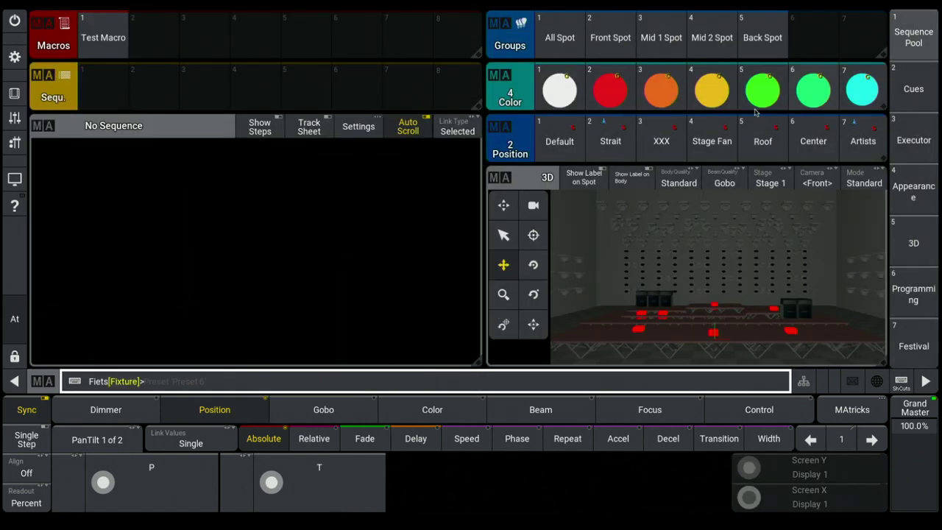
{"action": "left_click", "coordinate": [111, 38]}
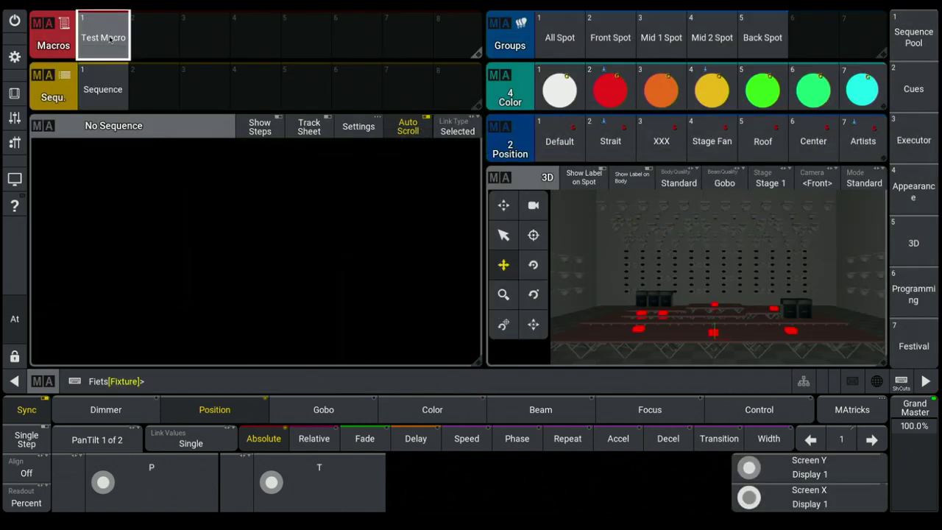
{"action": "left_click", "coordinate": [101, 88]}
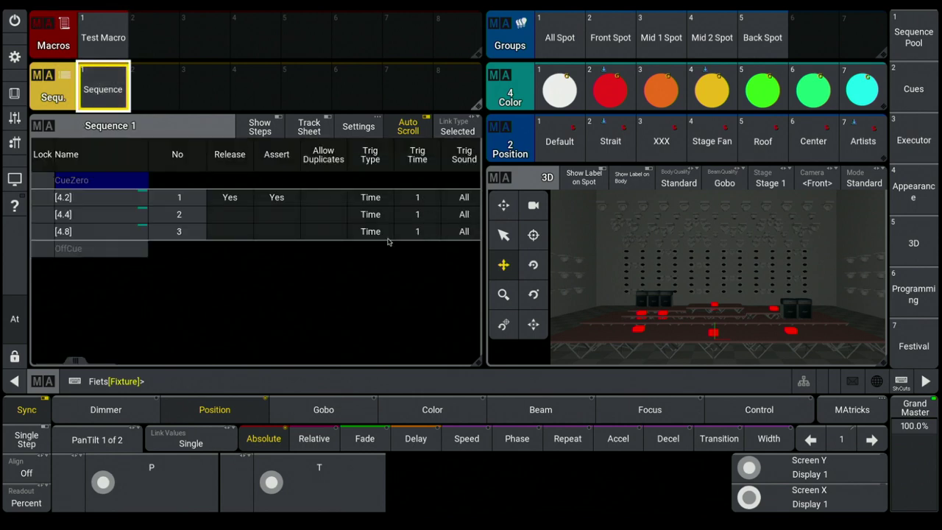
{"action": "left_click", "coordinate": [215, 382]}
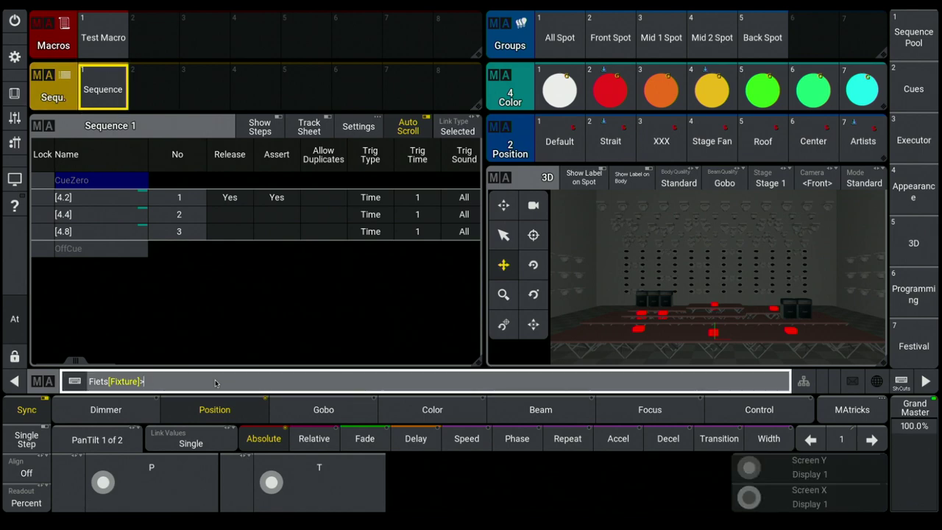
{"action": "type", "text": "Go Seq 1"}
{"action": "key", "text": "Return"}
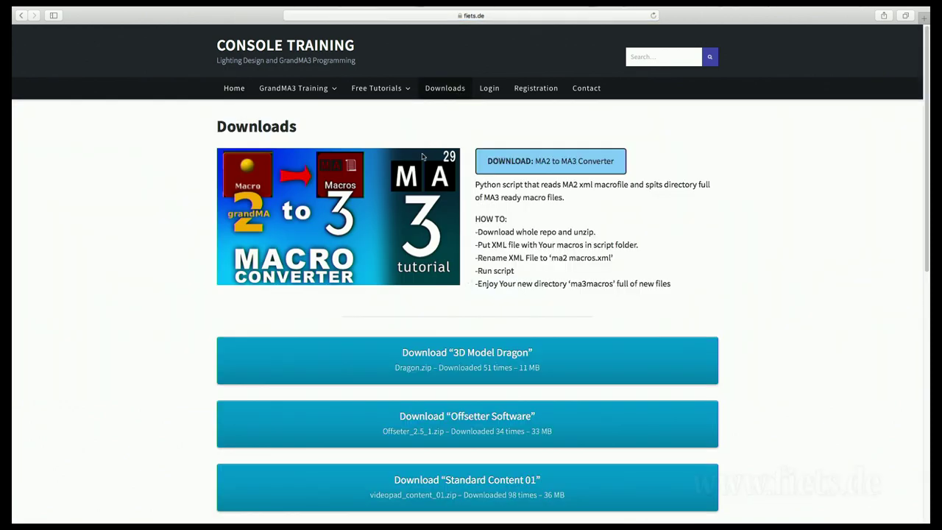
Download the MA2 to MA3 Converter via the 'DOWNLOAD: MA2 to MA3 Converter' button
{"action": "left_click", "coordinate": [555, 164]}
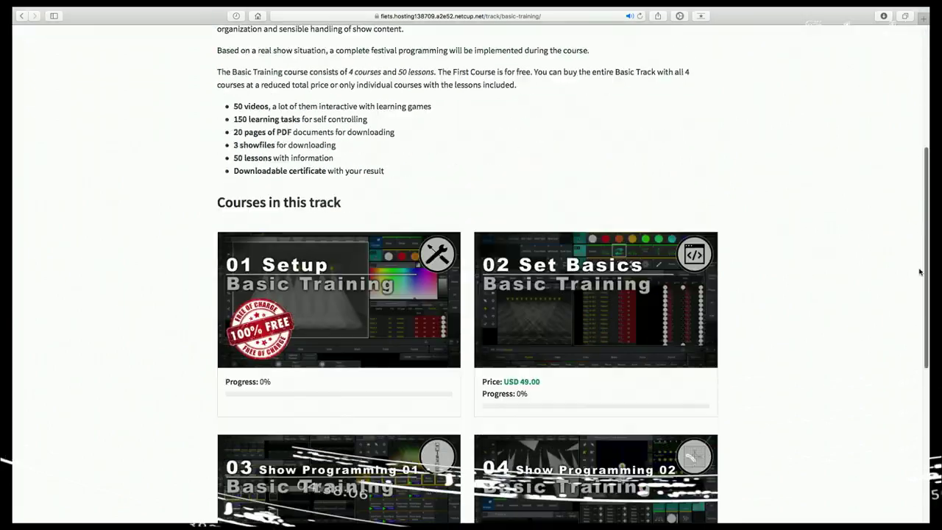
Watch the 3D Positions video fullscreen, pass its fixture quiz, and continue to the Patch lesson
{"action": "scroll", "coordinate": [910, 312], "scroll_direction": "down", "scroll_amount": 3}
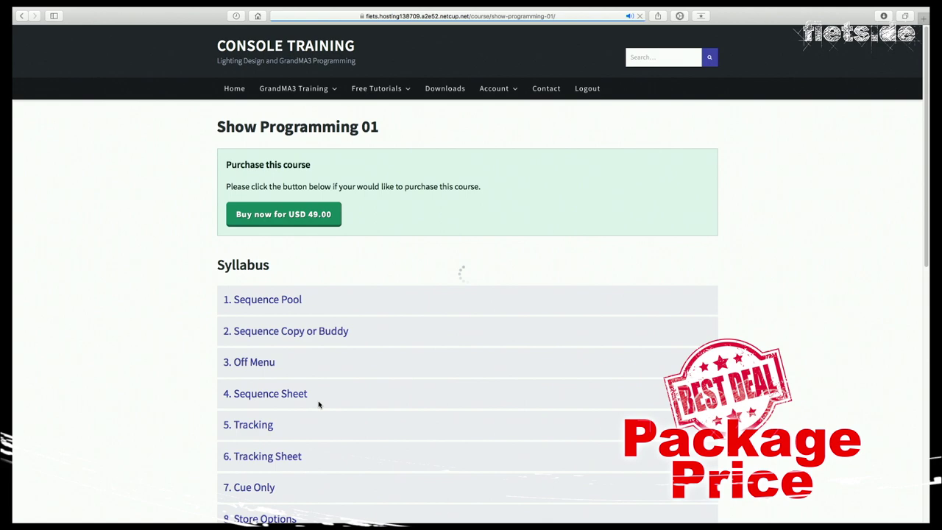
{"action": "left_click_drag", "start_coordinate": [926, 187], "coordinate": [923, 325]}
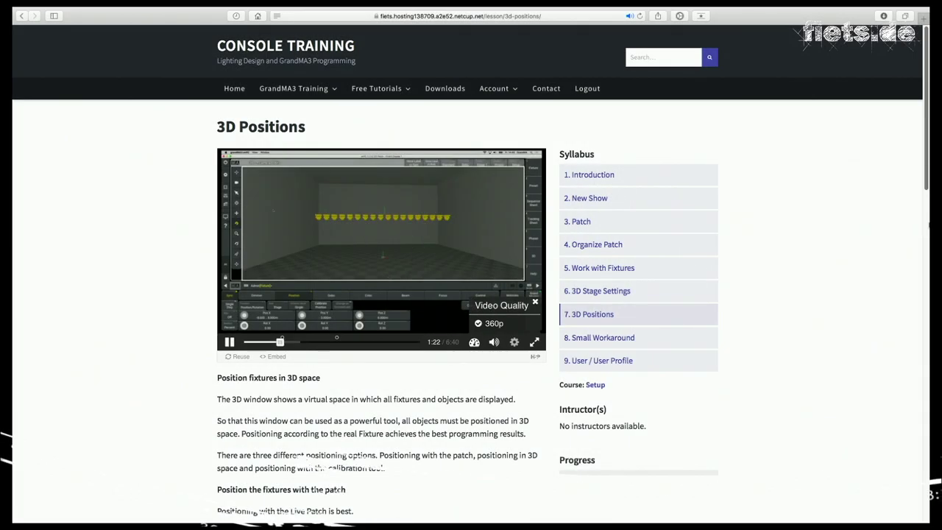
{"action": "left_click", "coordinate": [539, 342]}
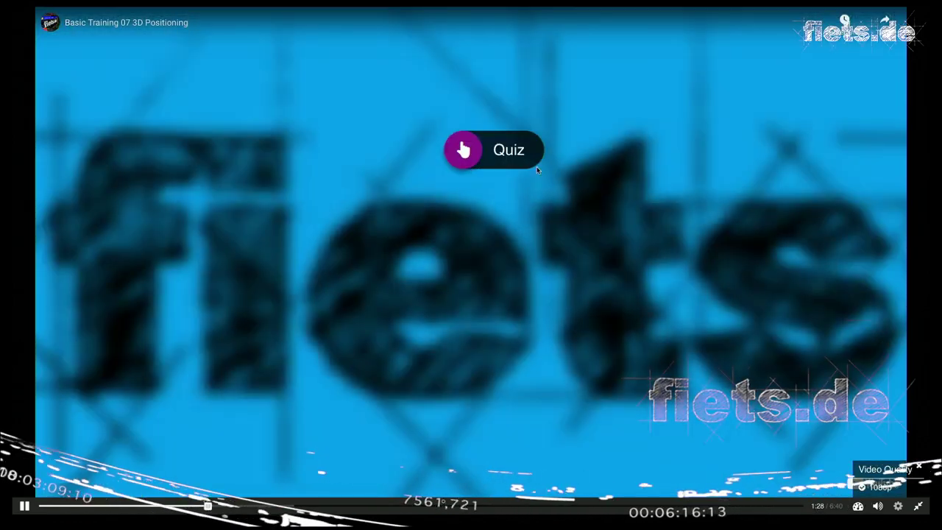
{"action": "left_click", "coordinate": [537, 164]}
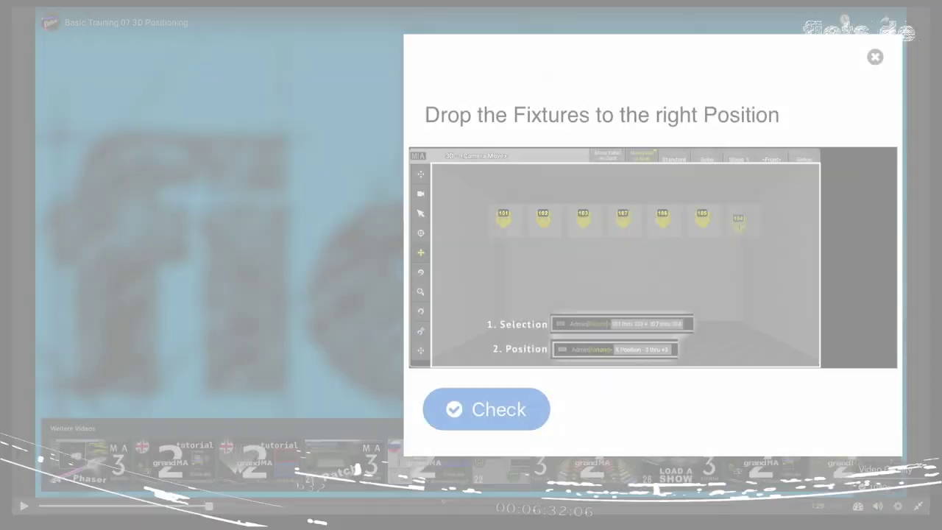
{"action": "left_click", "coordinate": [504, 409]}
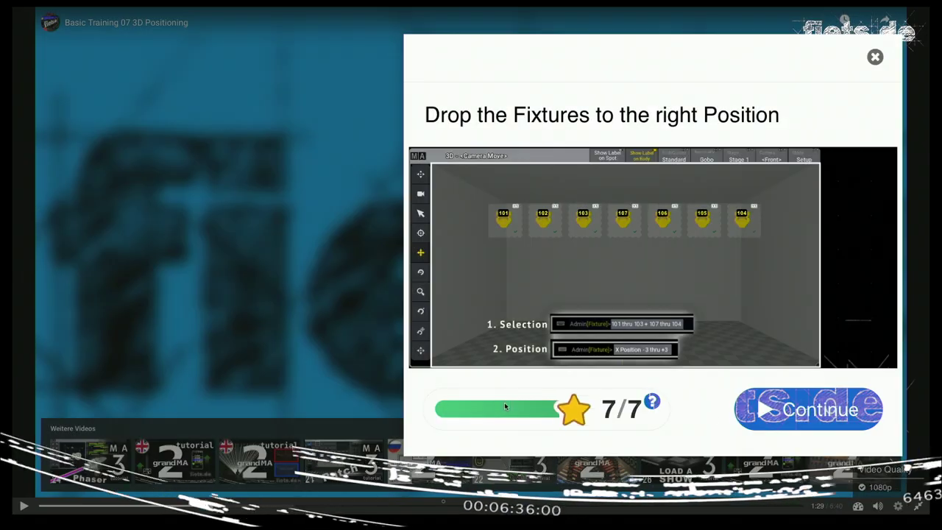
{"action": "left_click", "coordinate": [846, 407]}
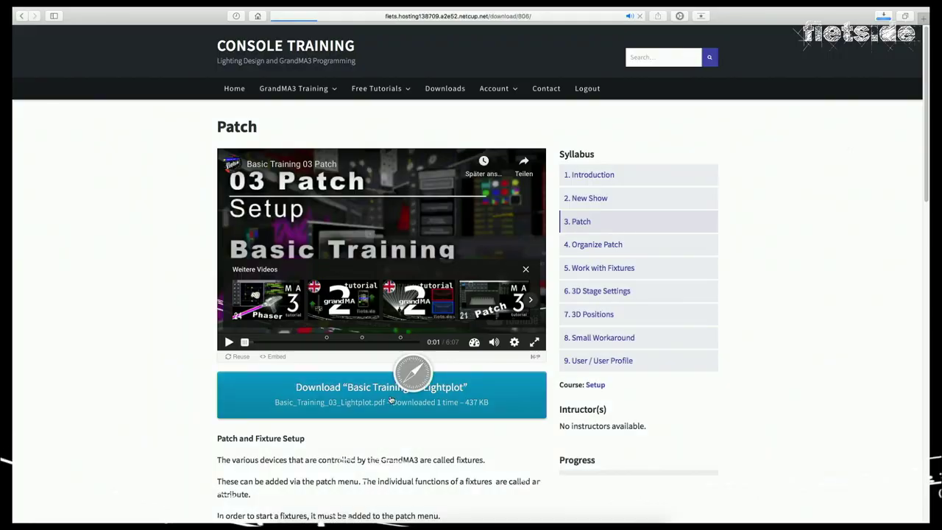